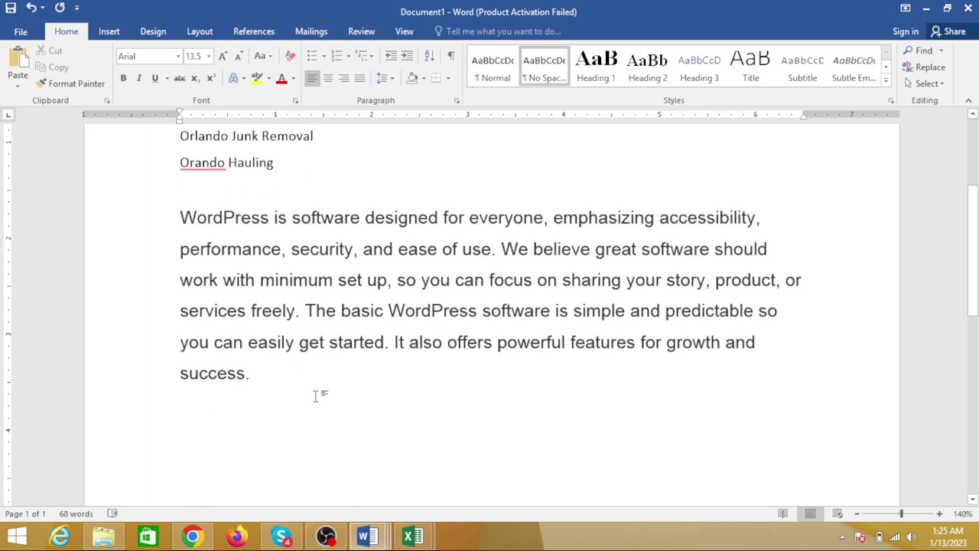
Add the copied Sony Music Entertainment description below the WordPress paragraph in the document.
text(Sony Music Entertainment is a United States music corporation owned and operated by Sony Corporation of America, a subsidiary of Japanese conglomerate Sony Corporation, and includes such music labels as Columbia Records, Epic Records, RCA Records, and numerous Sony Music national companies. Sony Music represents popular music artists such as Celine Dion, Britney Spears, Justin Timberlake, Paul Simon, and Michael Jackson.)
Switch to Chrome, open WordCamp from the WordPress Support page's Community links, and copy the news paragraph about WordCamp Entebbe 2023.
key(alt+Tab)
scroll(419, 299, down, 7)
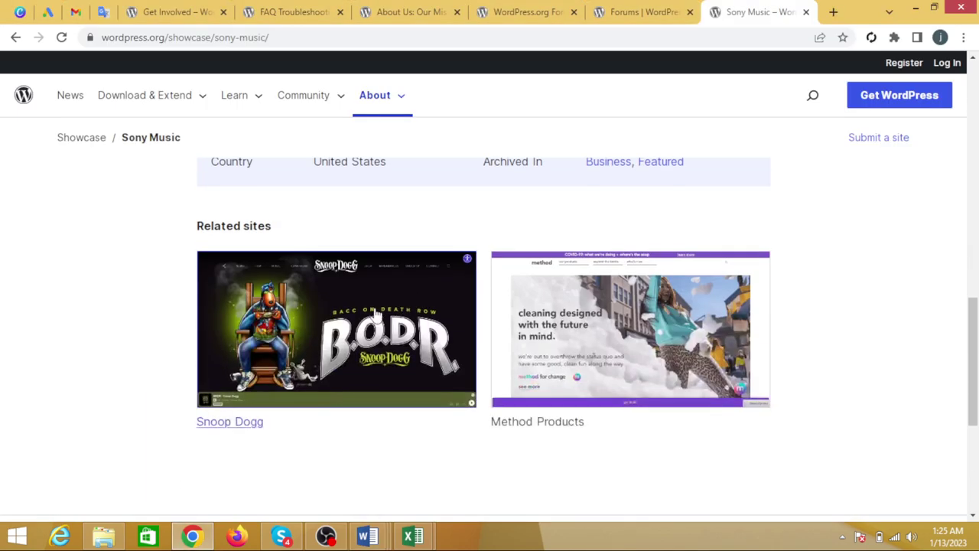
click(520, 12)
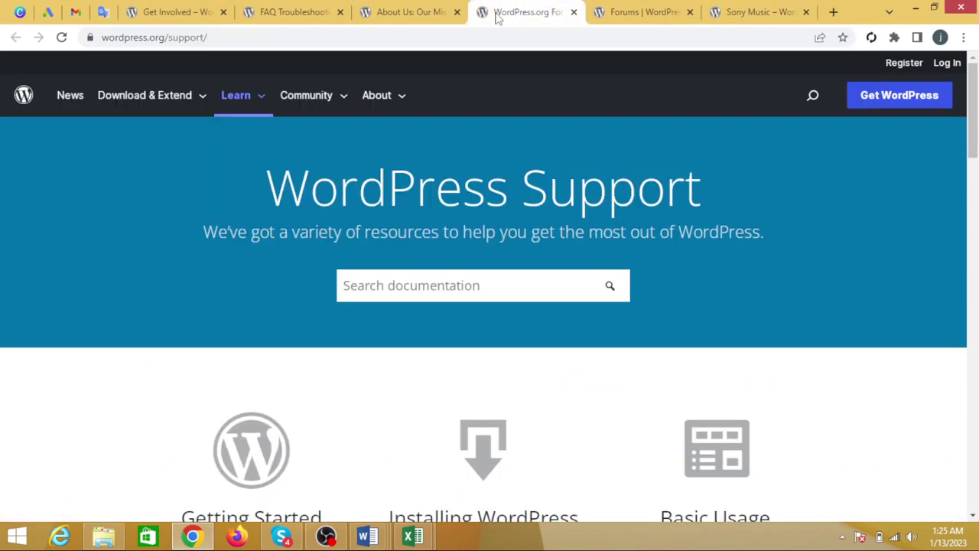
mouse_move(311, 99)
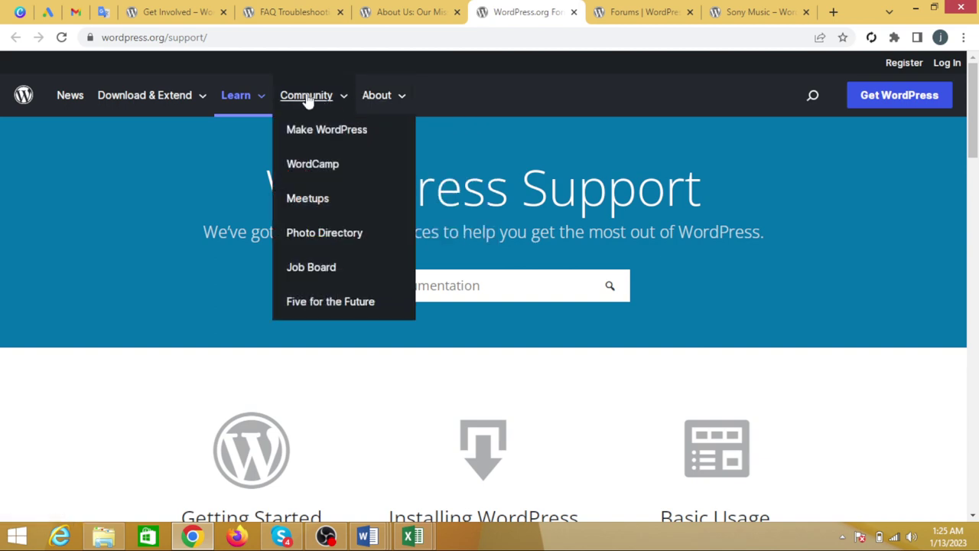
click(318, 173)
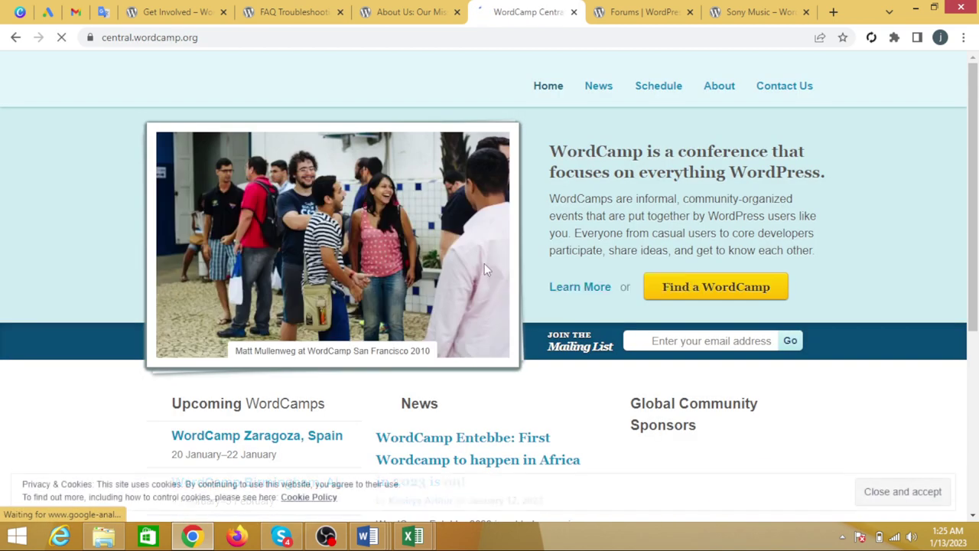
scroll(405, 331, down, 4)
triple_click(440, 245)
key(ctrl+c)
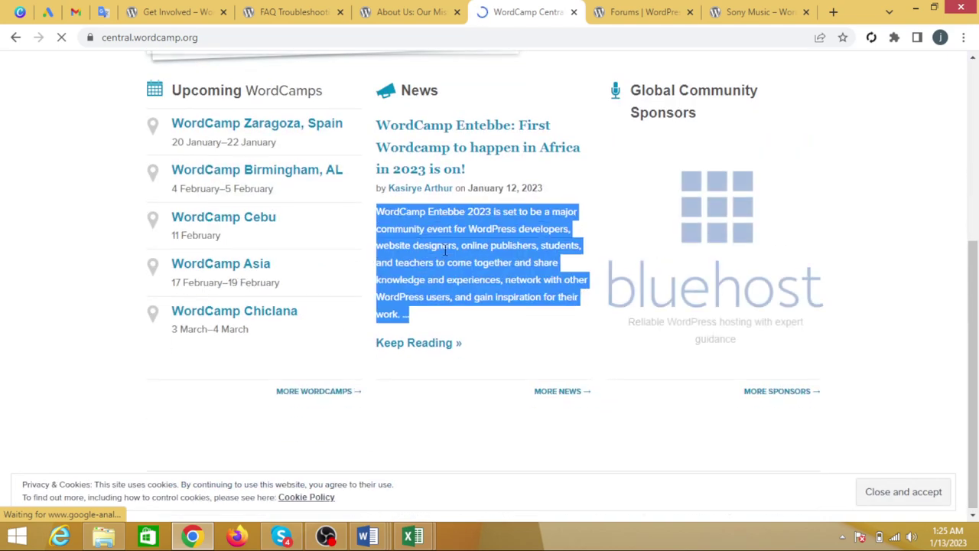
Paste the WordCamp Entebbe paragraph below the Sony Music text in the Word document, and select the FAQ troubleshooting link line.
key(alt+Tab)
scroll(444, 250, down, 3)
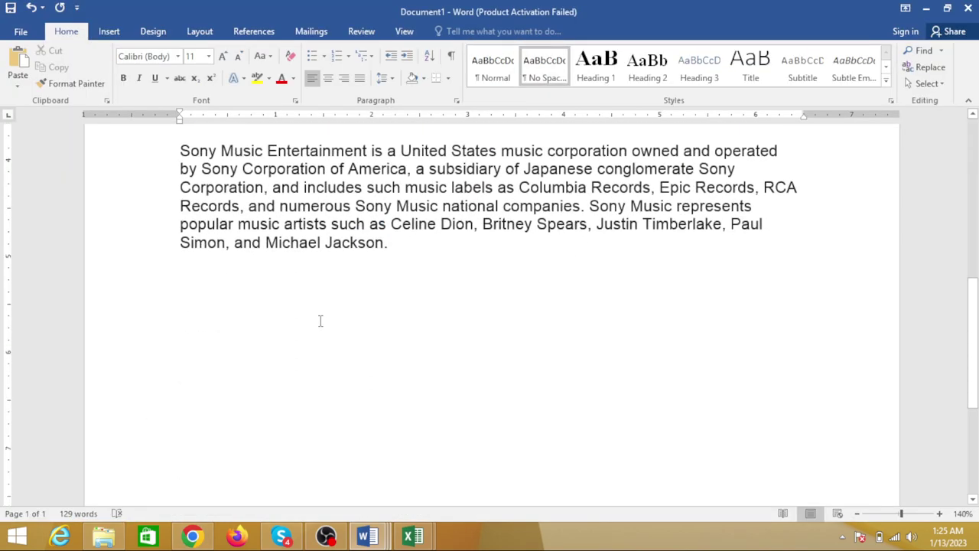
key(ctrl+v)
scroll(379, 354, up, 5)
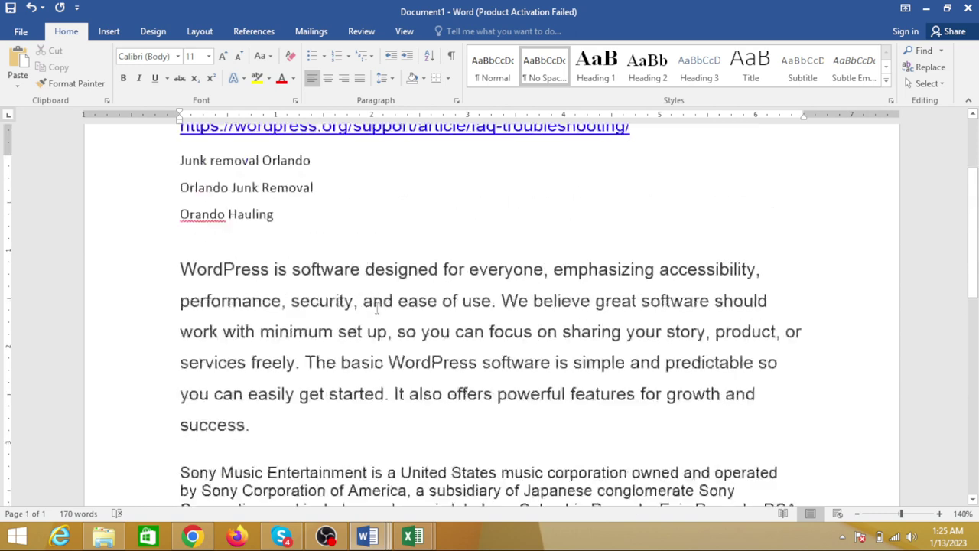
scroll(195, 371, down, 2)
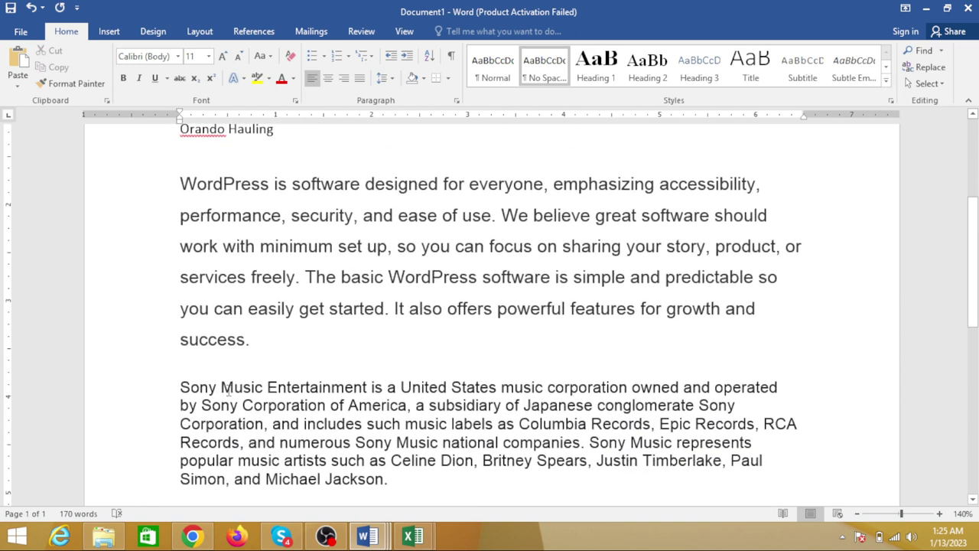
scroll(233, 381, up, 2)
scroll(268, 337, up, 2)
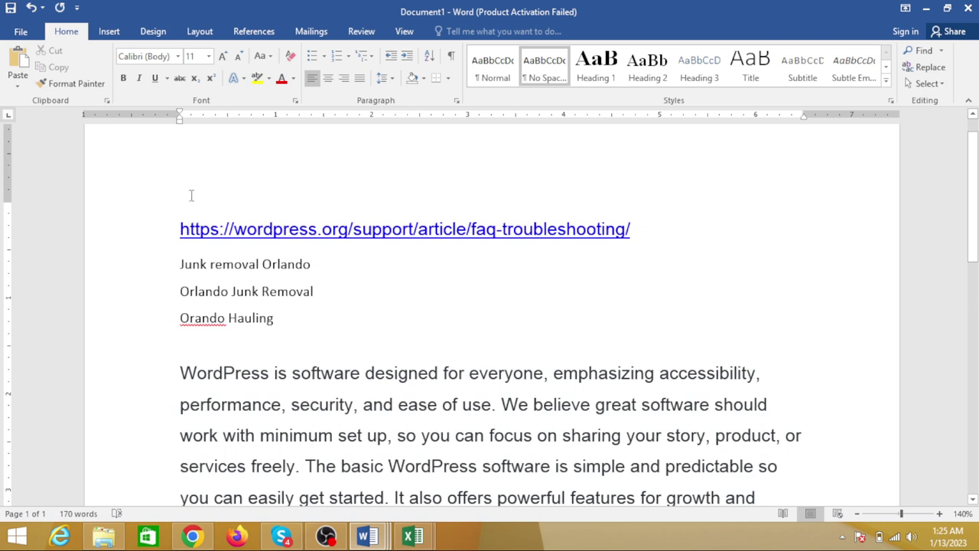
click(158, 234)
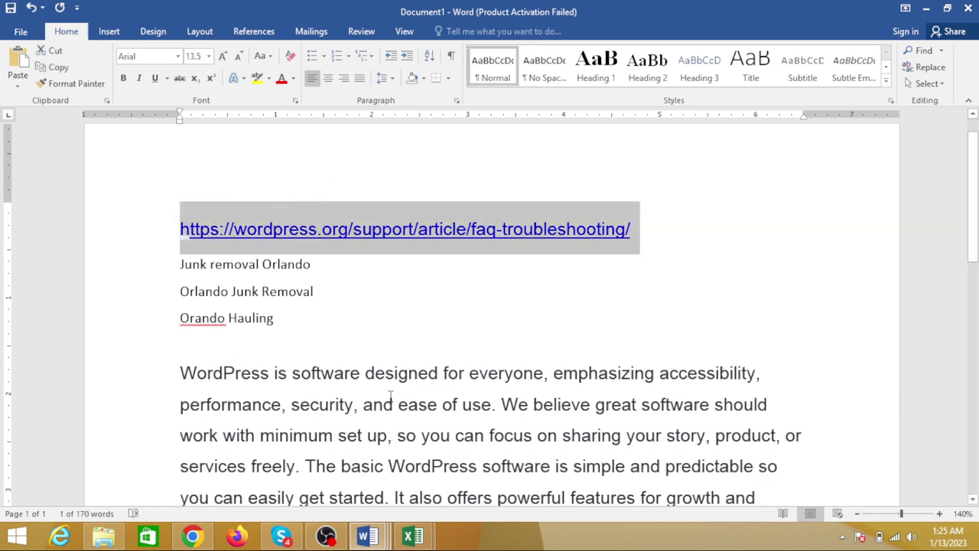
Switch to the Excel workbook "imbed site list e", check the links in C2:C3, and copy the site address fireblogz.com from cell A4.
click(413, 536)
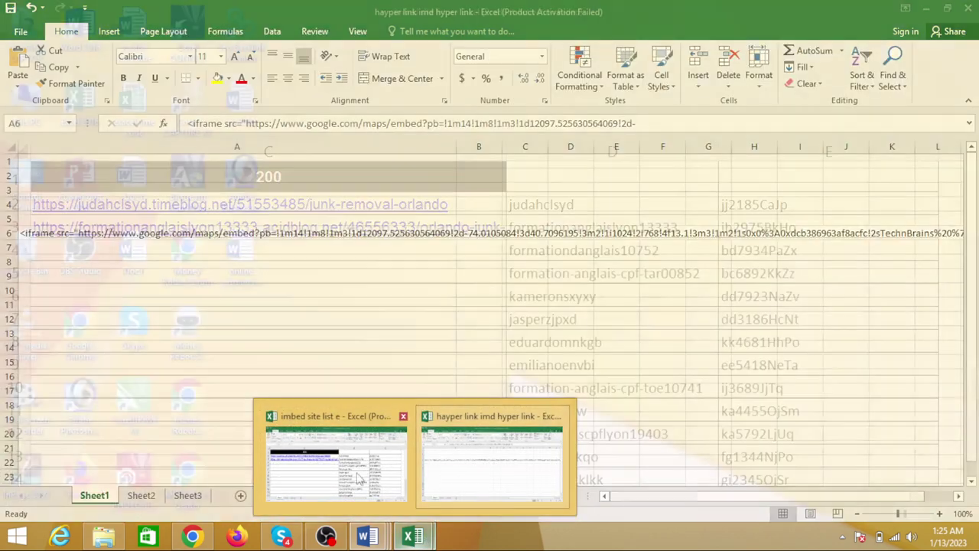
click(358, 479)
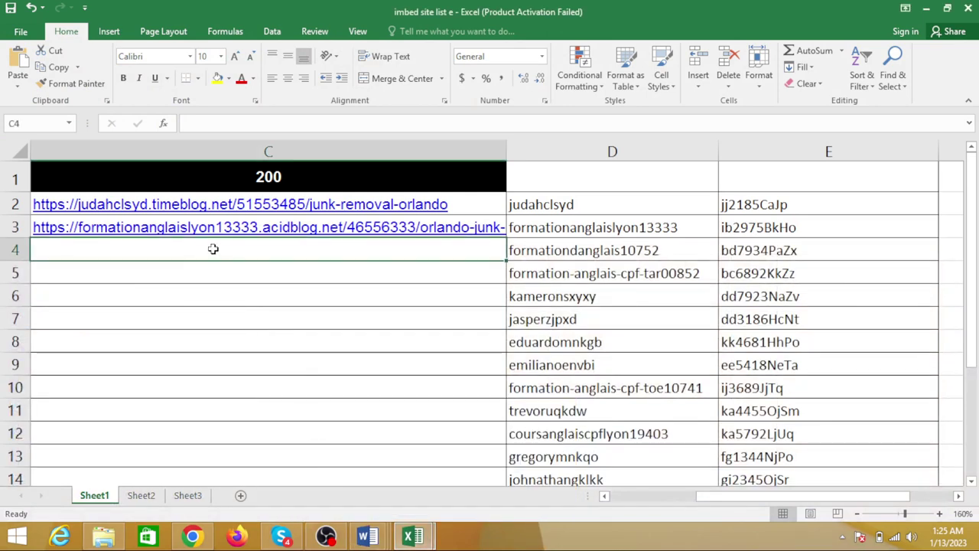
key(Up)
key(Up)
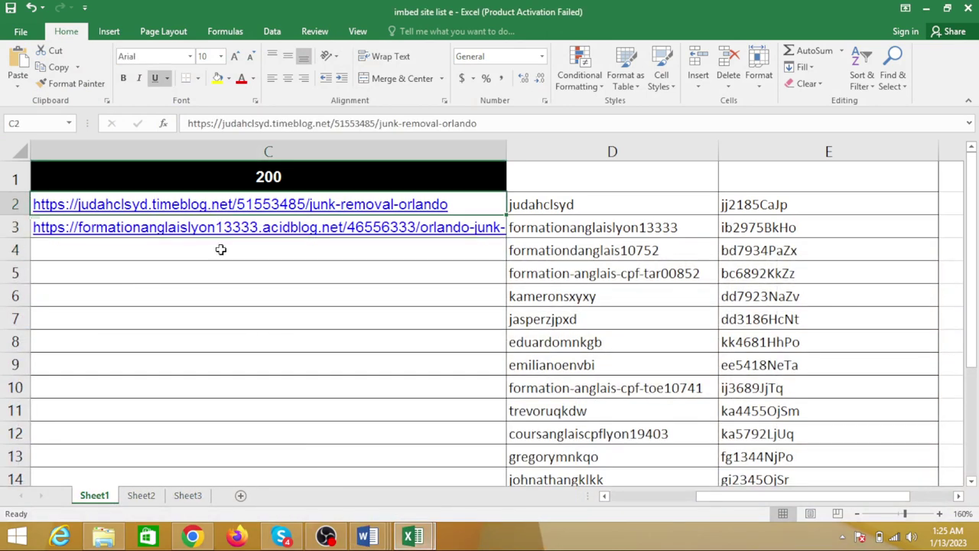
key(shift+Down)
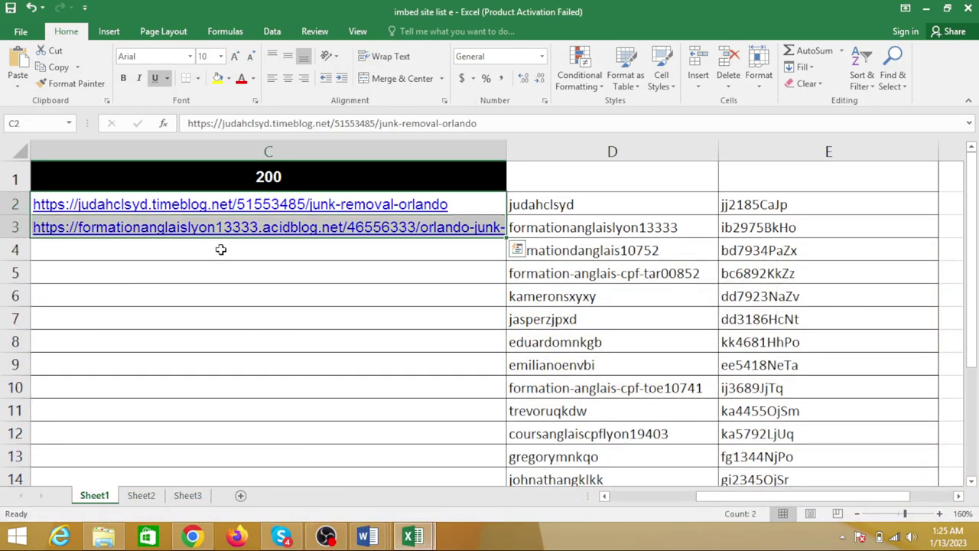
key(Down)
key(Left)
key(Left)
key(Down)
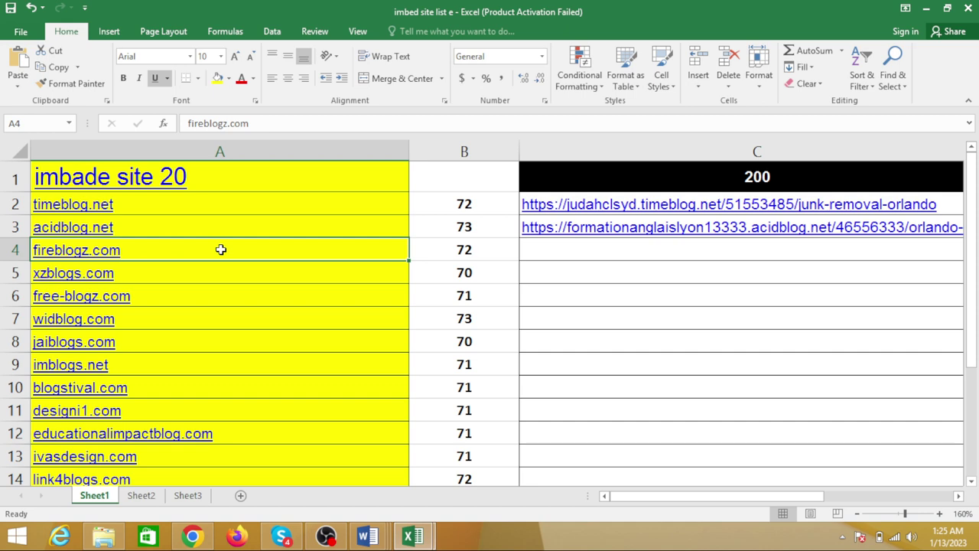
key(ctrl+c)
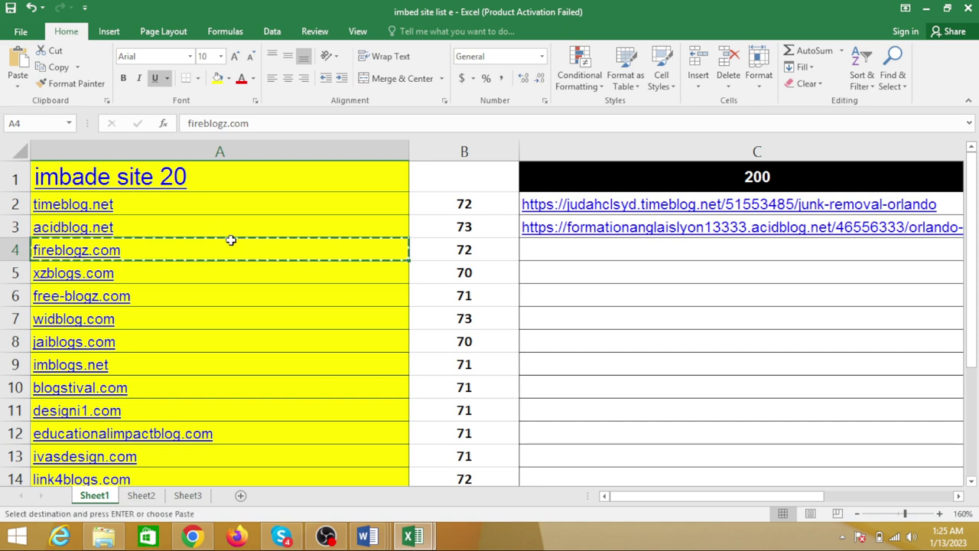
Switch to Chrome, load fireblogz.com in a new tab, close the Sony Music tab, and reload the site.
key(alt+Tab)
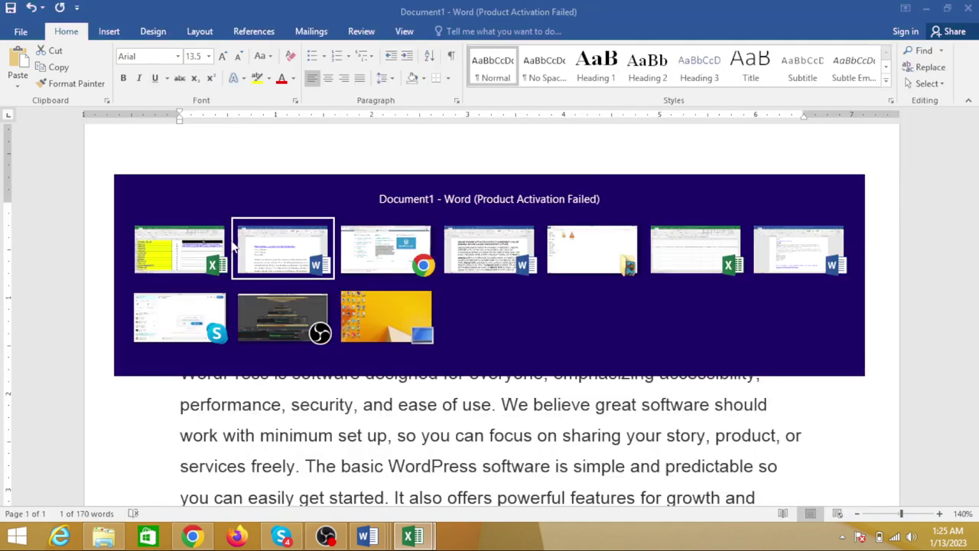
key(alt+Tab)
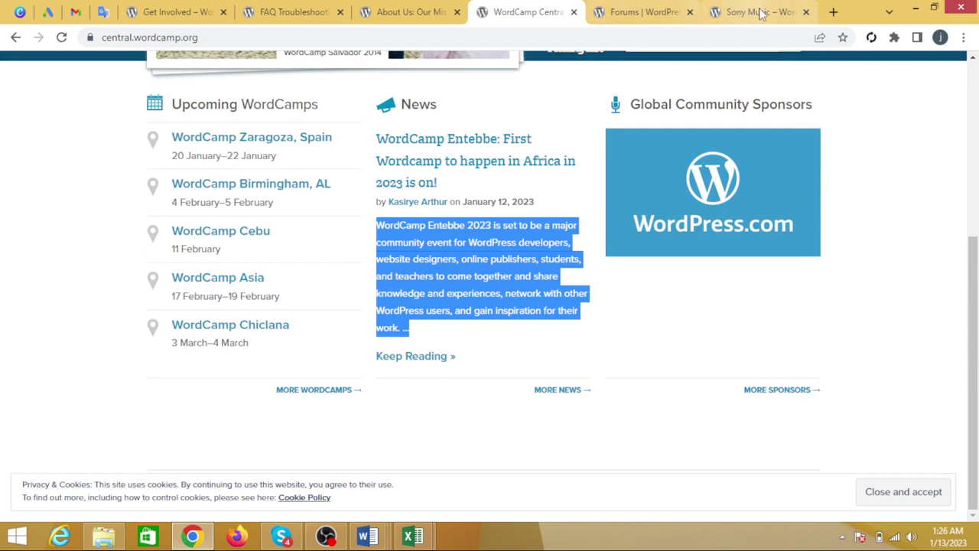
click(834, 11)
key(ctrl+v)
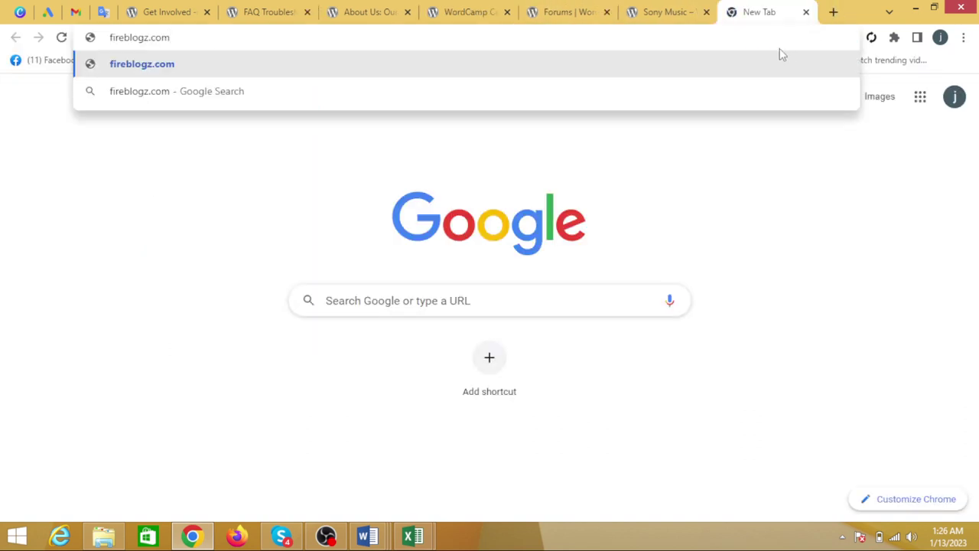
key(Return)
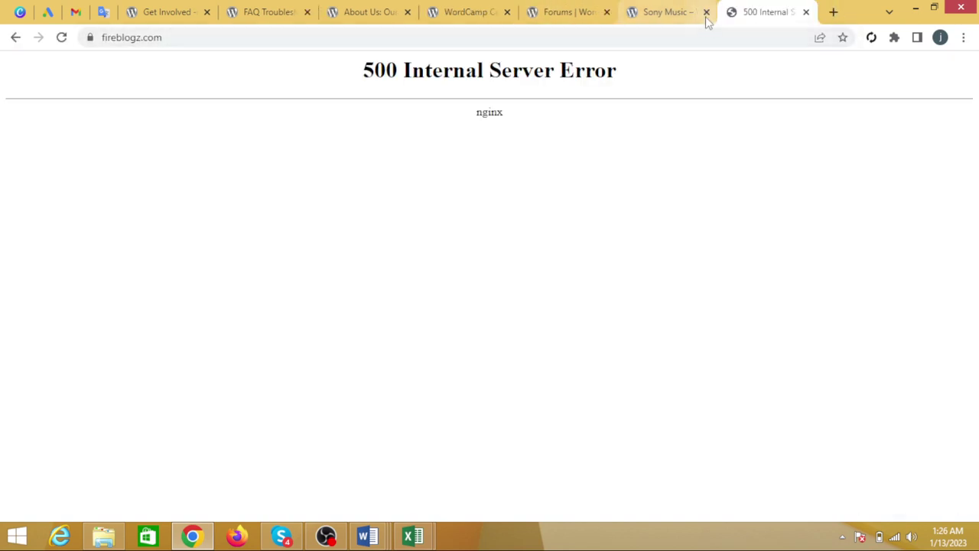
click(706, 11)
click(61, 37)
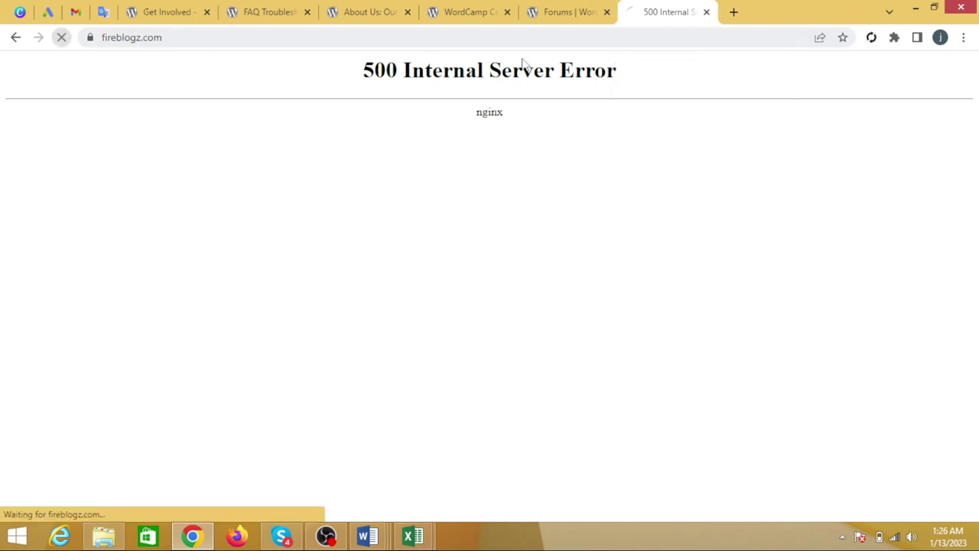
Close the Forums, WordCamp Central and About Us tabs, and return to the fireblogz.com page.
click(607, 12)
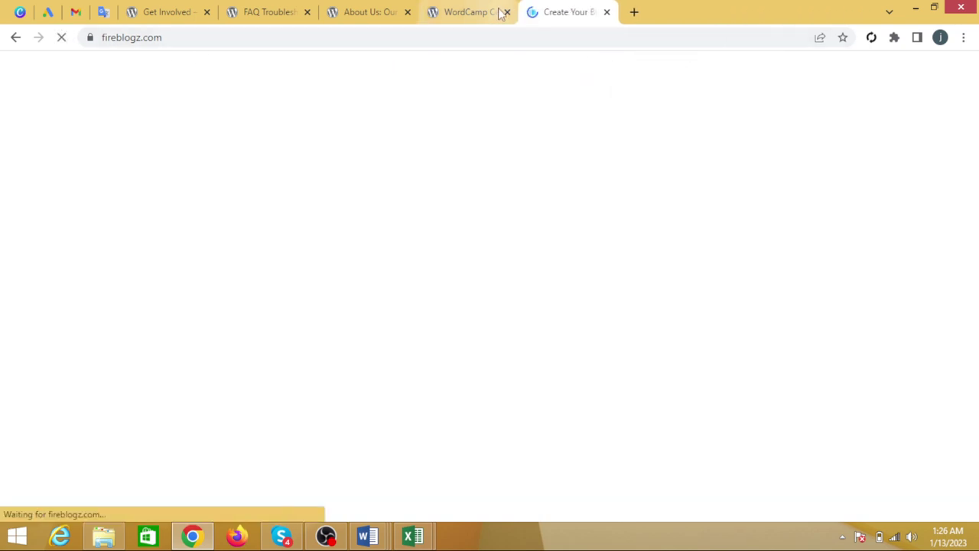
click(506, 11)
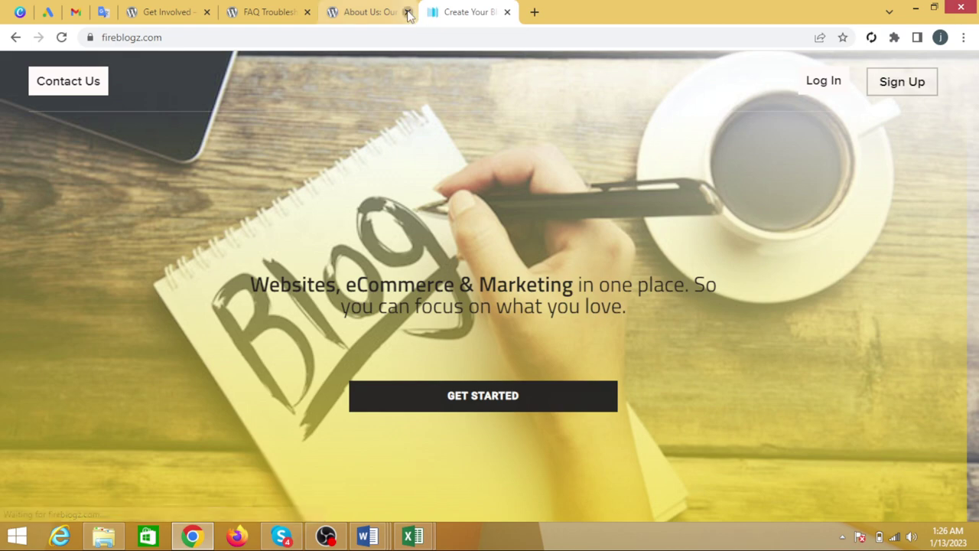
click(407, 12)
click(201, 9)
click(264, 11)
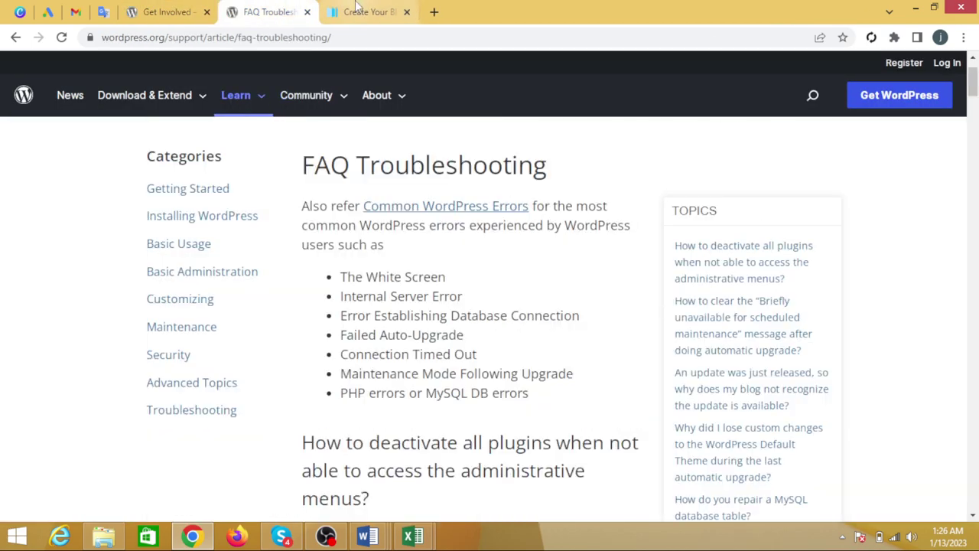
click(366, 11)
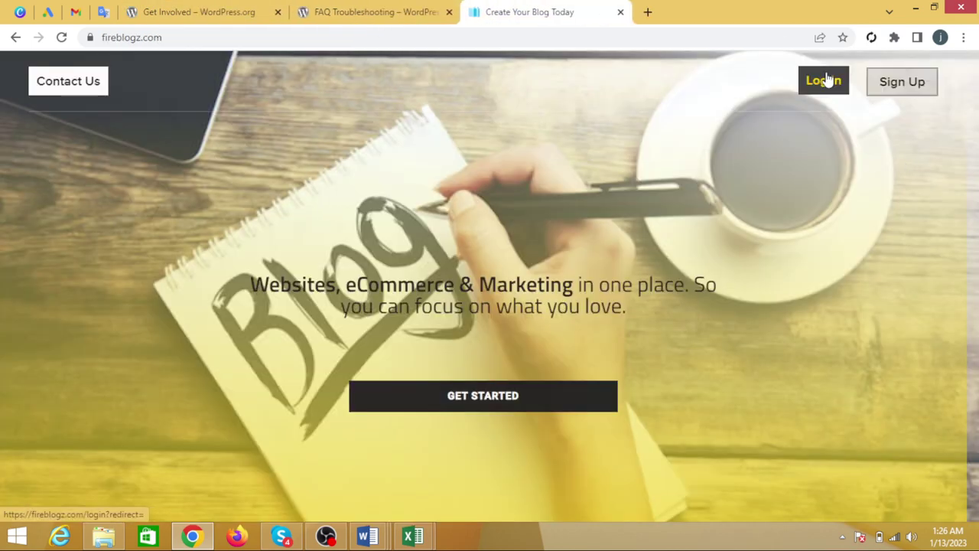
Open the fireblogz.com log-in page and copy the site's username from cell D4 of the Excel site list.
click(818, 95)
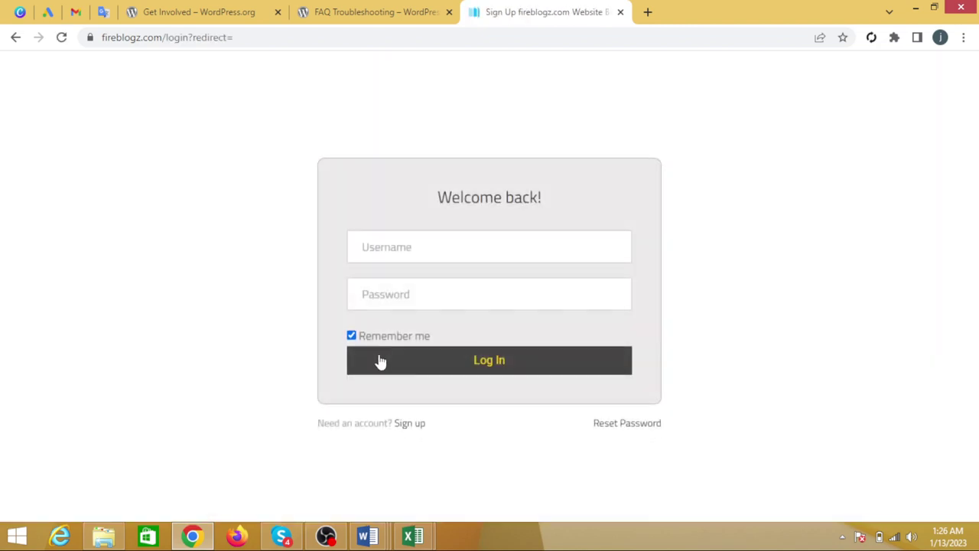
key(alt+Tab)
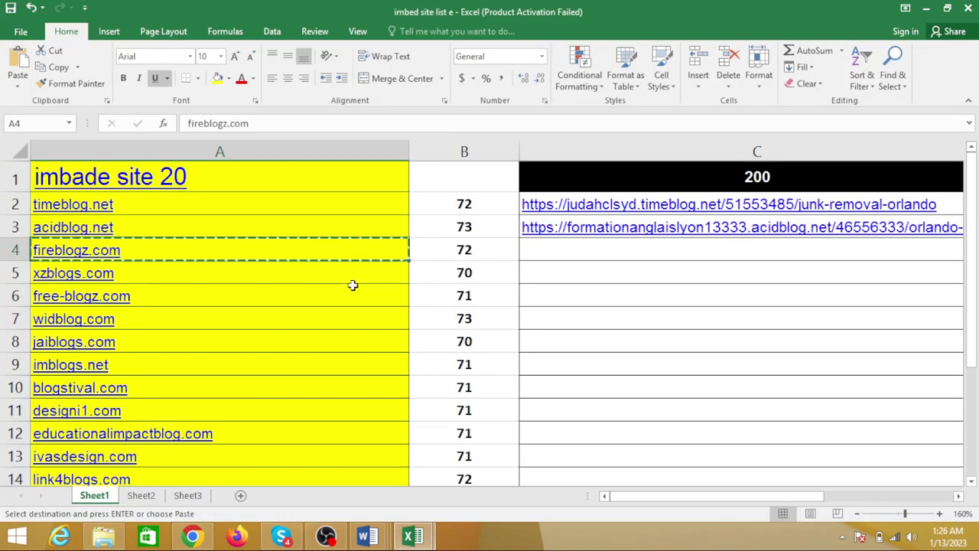
key(Right)
key(Right)
key(Right)
key(Right)
key(Left)
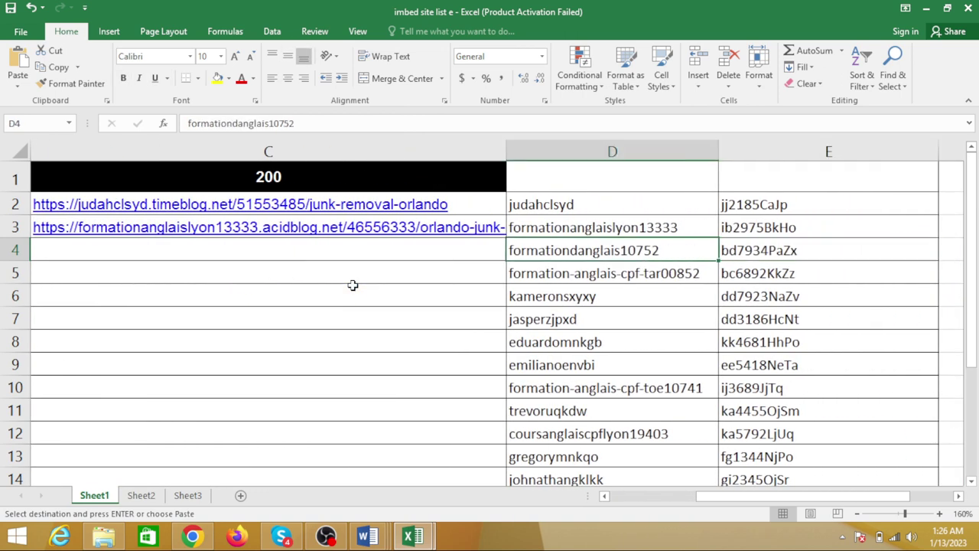
key(ctrl+c)
key(alt+Tab)
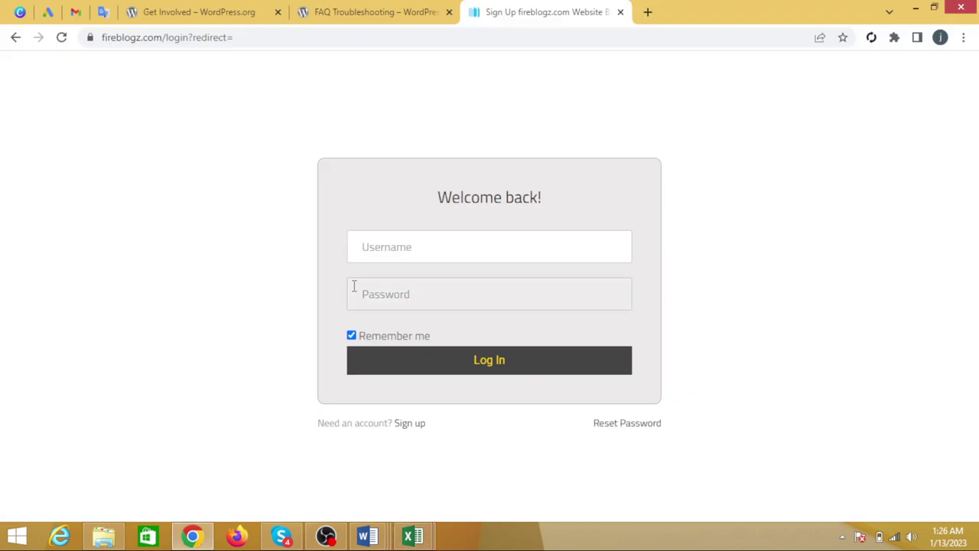
Log in to fireblogz.com with the copied username and the account password stored beside it in the Excel list.
click(401, 246)
key(ctrl+v)
click(408, 289)
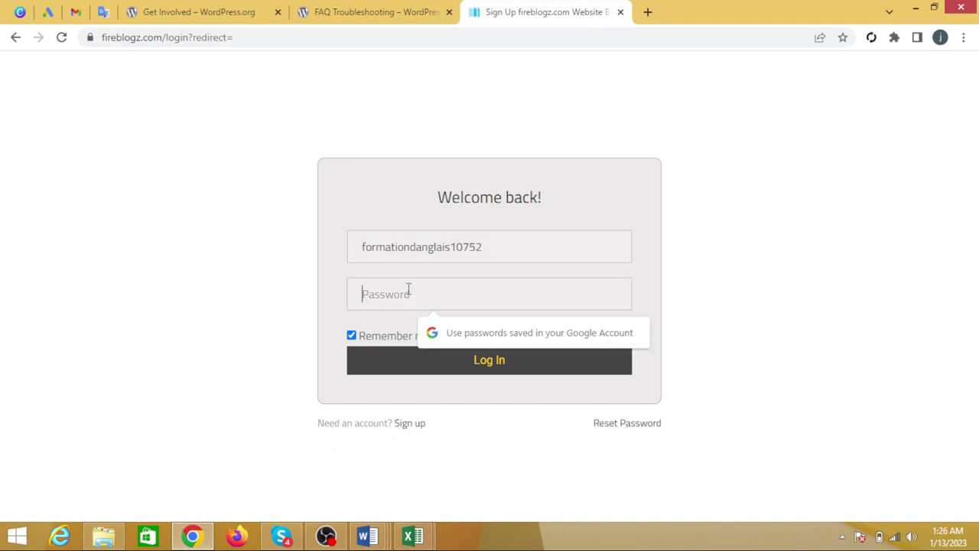
key(alt+Tab)
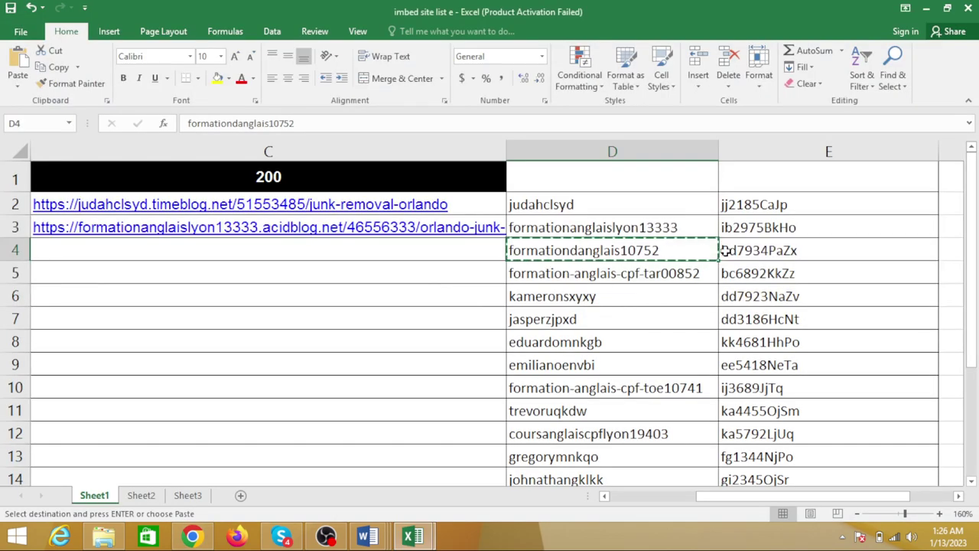
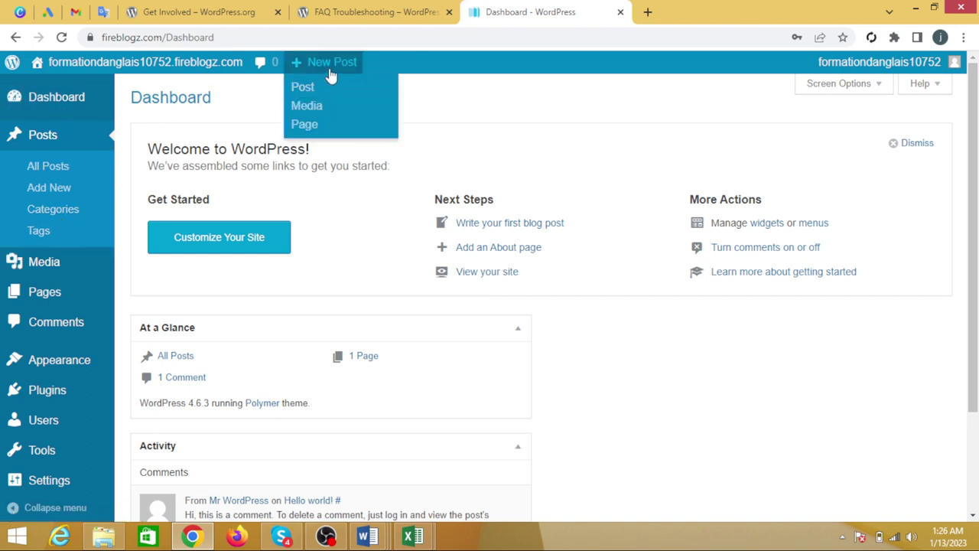
Start a new post from the fireblogz.com dashboard and place the cursor in its body.
mouse_move(337, 69)
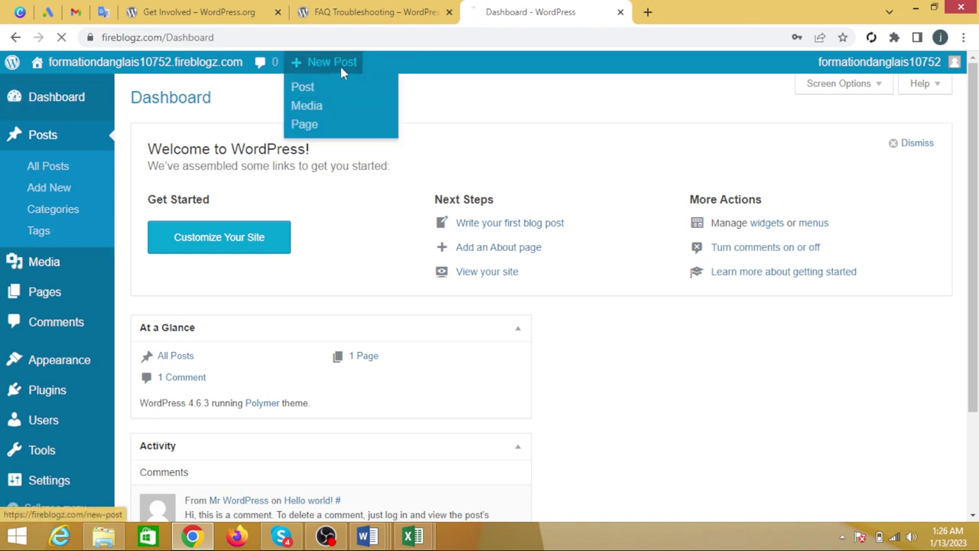
click(340, 67)
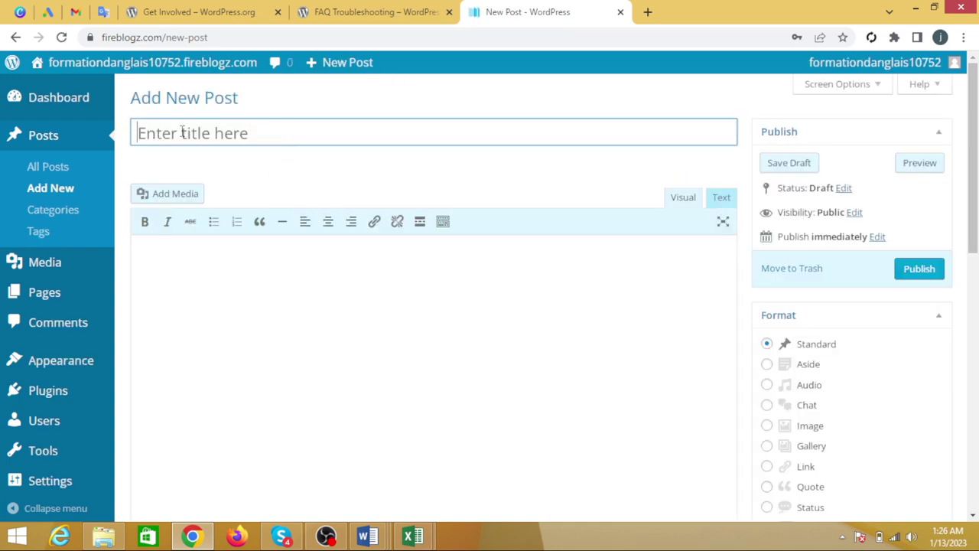
click(225, 299)
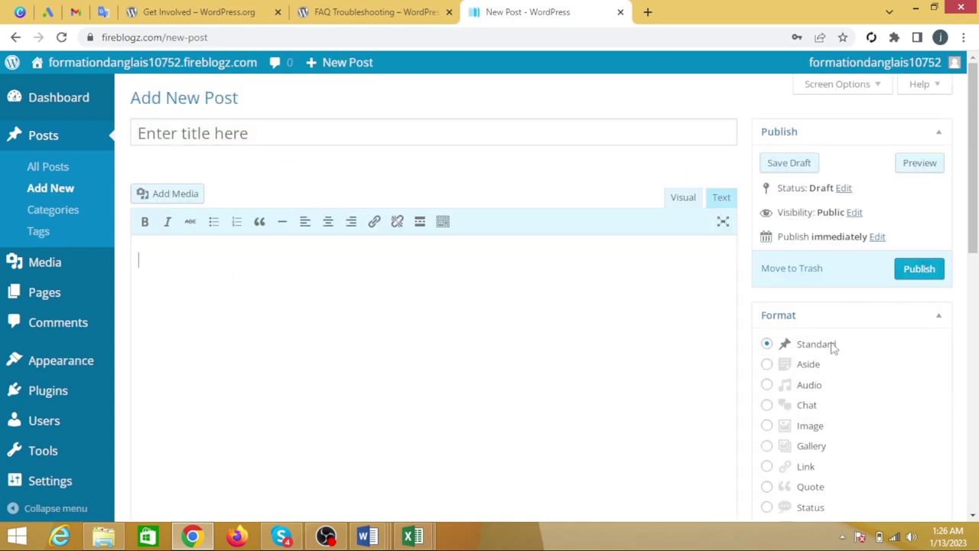
Copy the keyword "Junk removal Orlando" from Word's Document1 and paste it as the title of the new post.
click(260, 132)
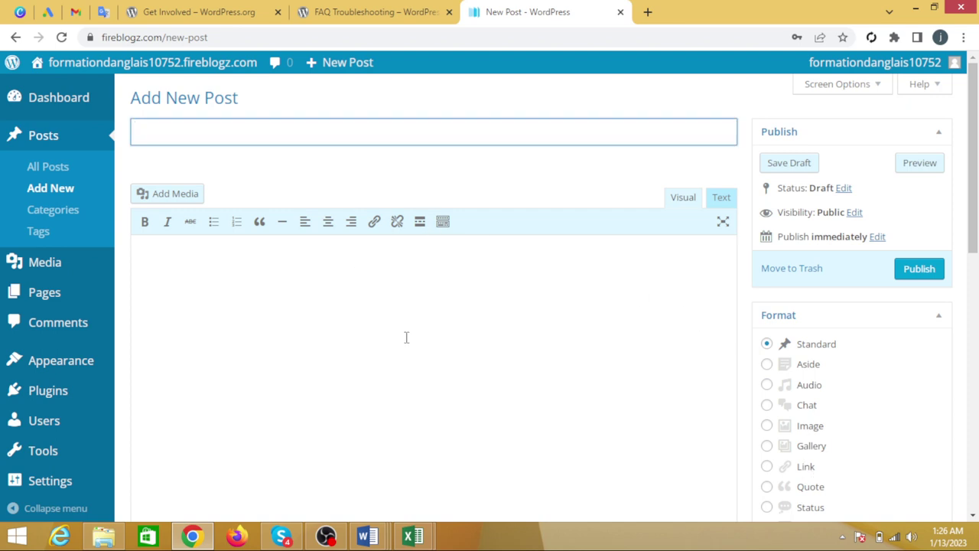
click(367, 536)
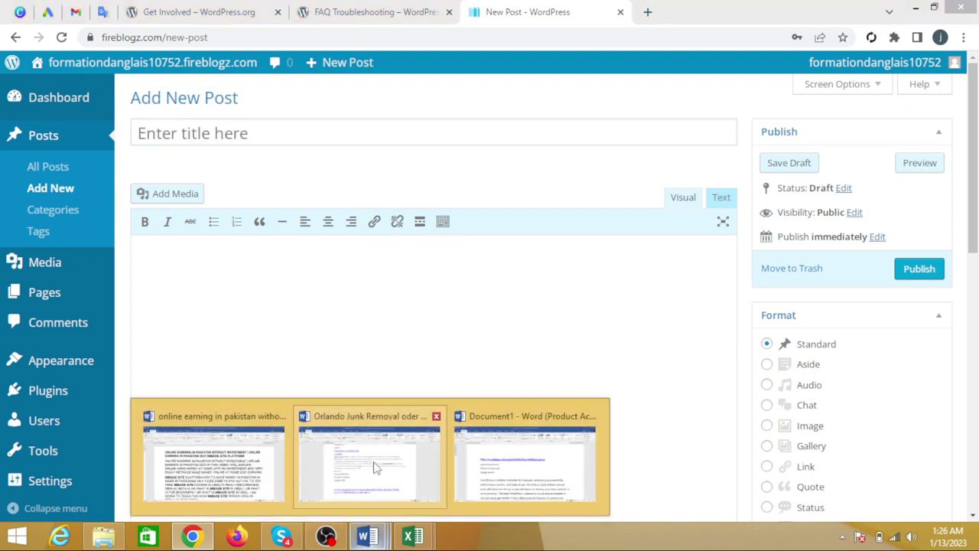
click(516, 489)
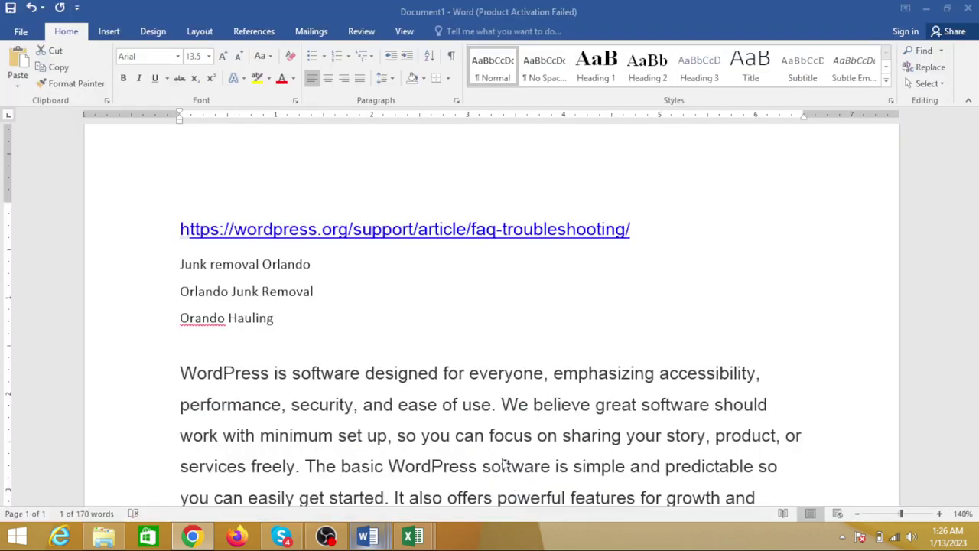
click(150, 269)
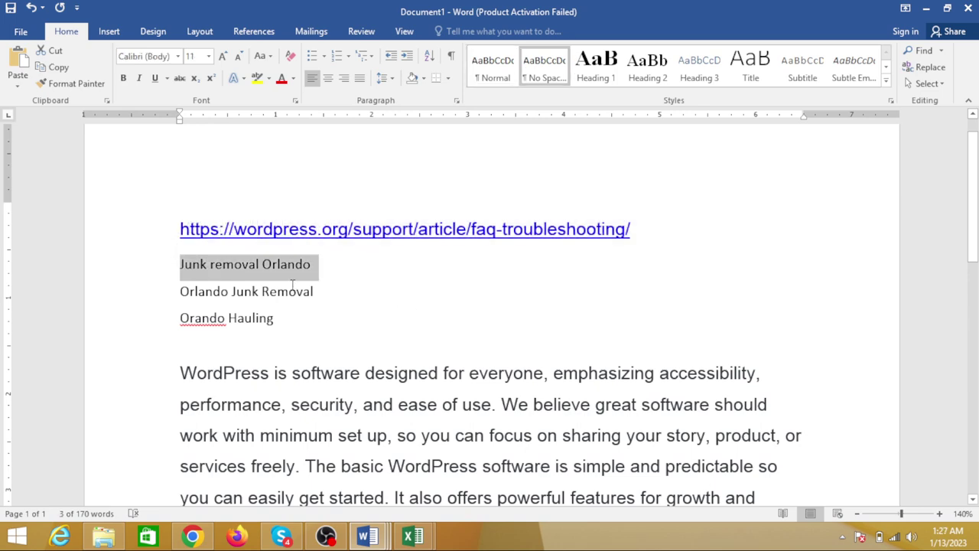
key(ctrl+c)
key(alt+Tab)
click(288, 142)
key(ctrl+v)
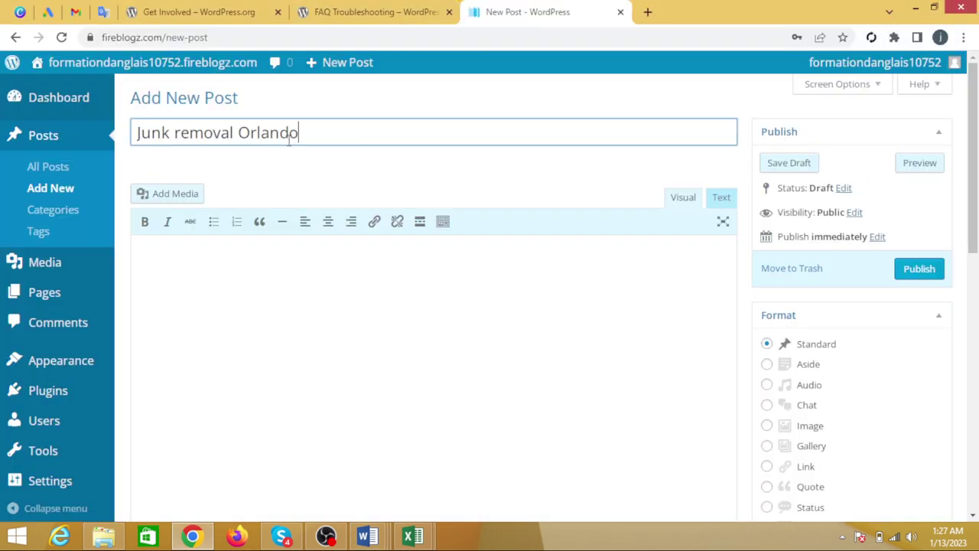
Copy the body paragraphs, starting at "WordPress is software", from the Word document and paste them into the post body.
click(261, 277)
key(alt+Tab)
drag(162, 374, 476, 531)
key(ctrl+c)
key(alt+Tab)
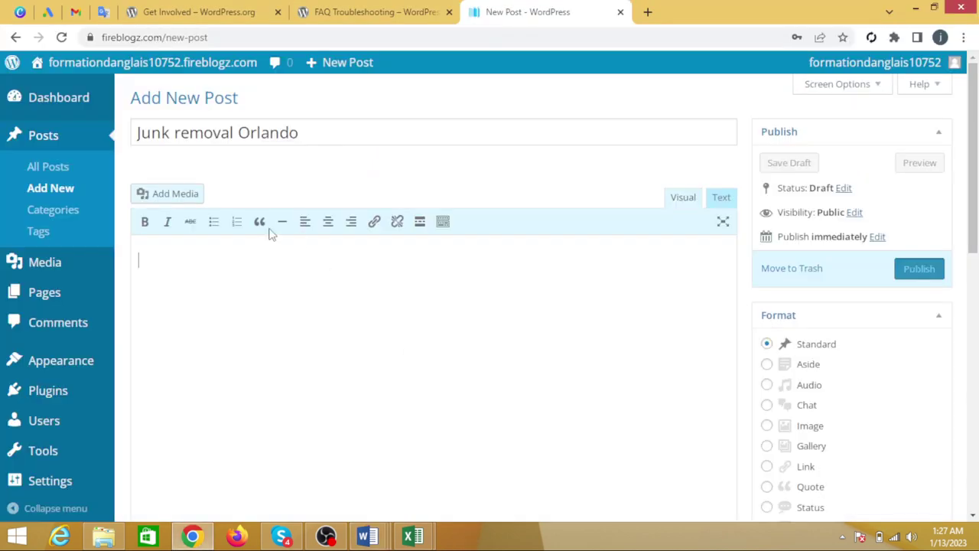
key(ctrl+v)
scroll(247, 314, up, 5)
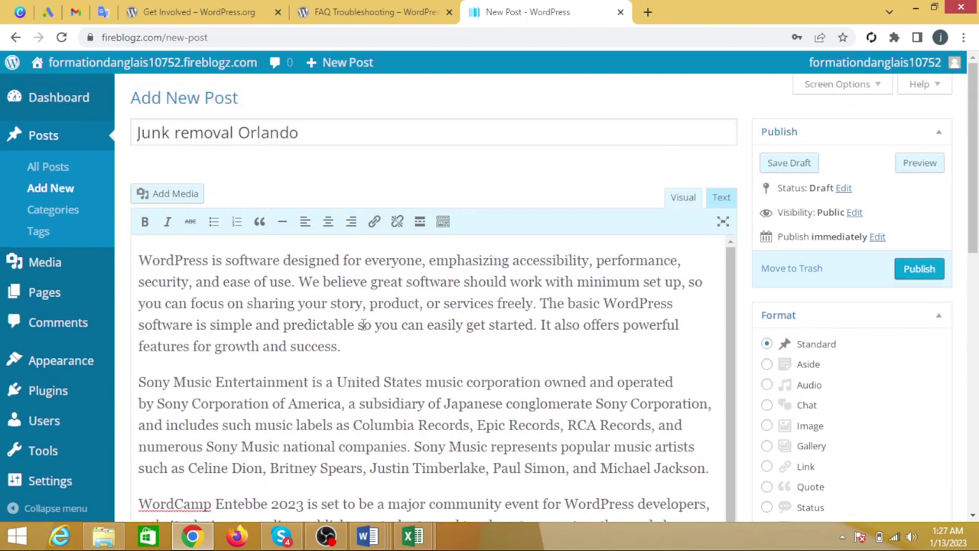
In the Word document, copy the wordpress.org/support/article/faq-troubleshooting/ address and hyperlink the "Junk removal Orlando" line to it.
key(alt+Tab)
scroll(230, 314, up, 4)
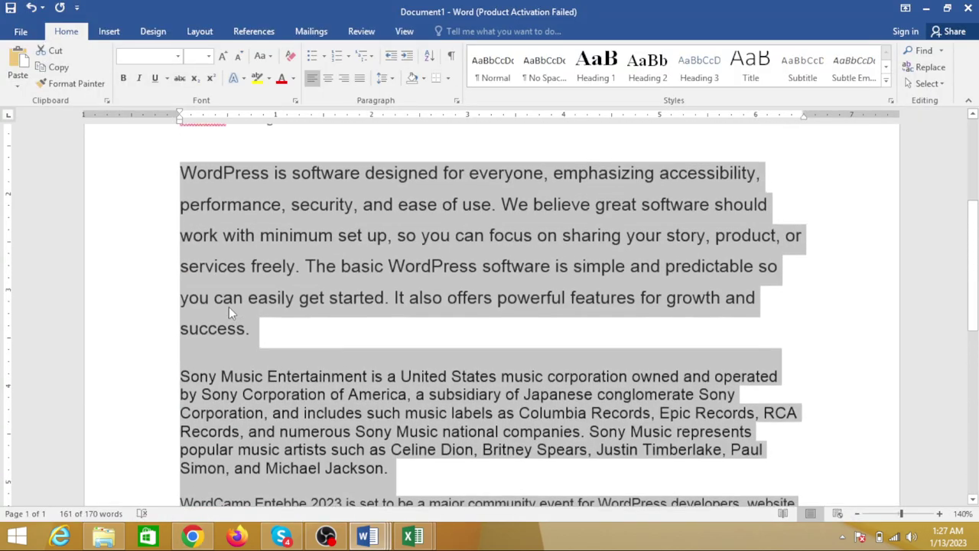
scroll(228, 307, up, 3)
click(275, 307)
click(137, 222)
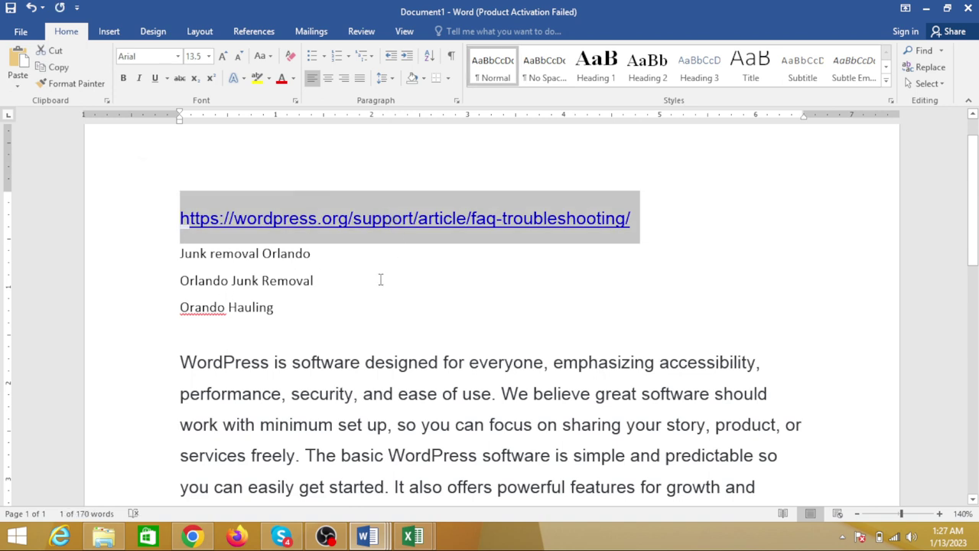
click(147, 256)
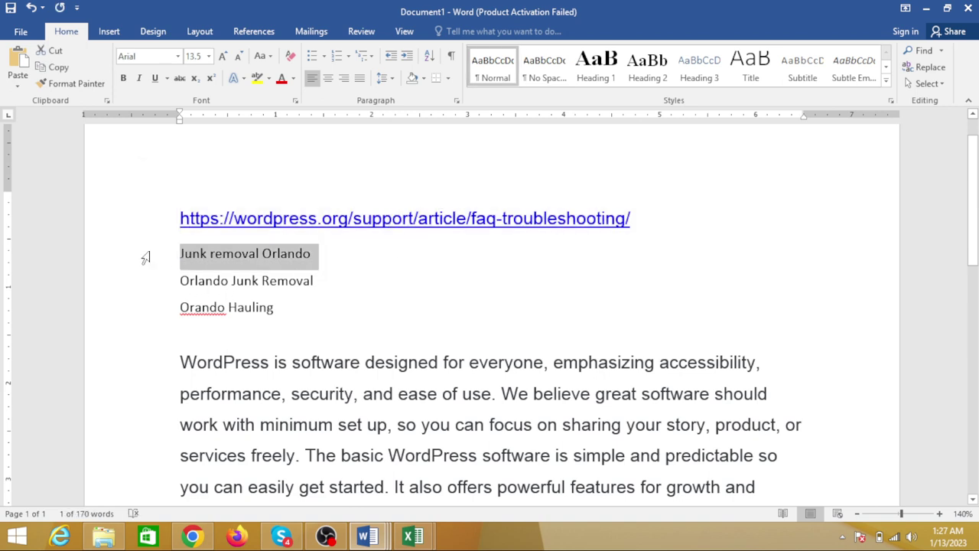
right_click(226, 250)
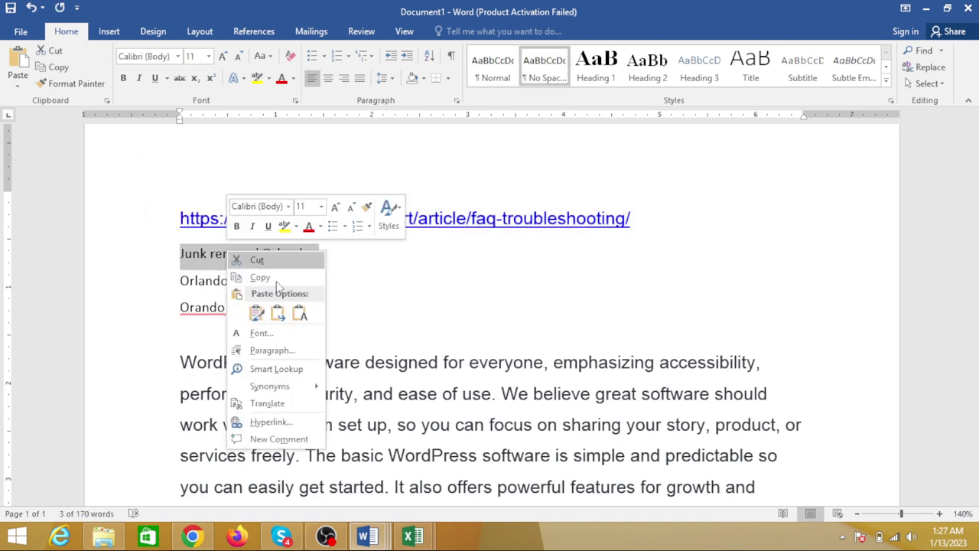
click(280, 427)
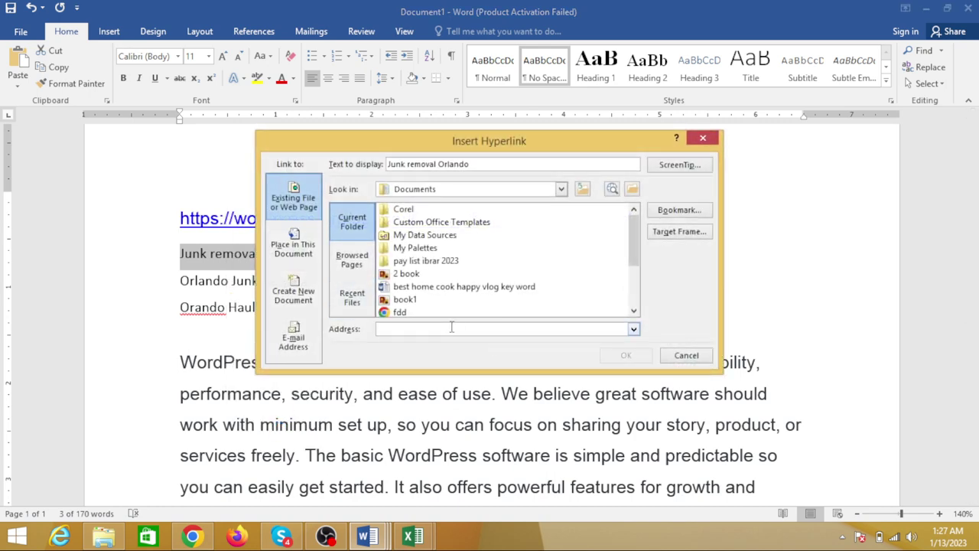
key(ctrl+v)
click(621, 356)
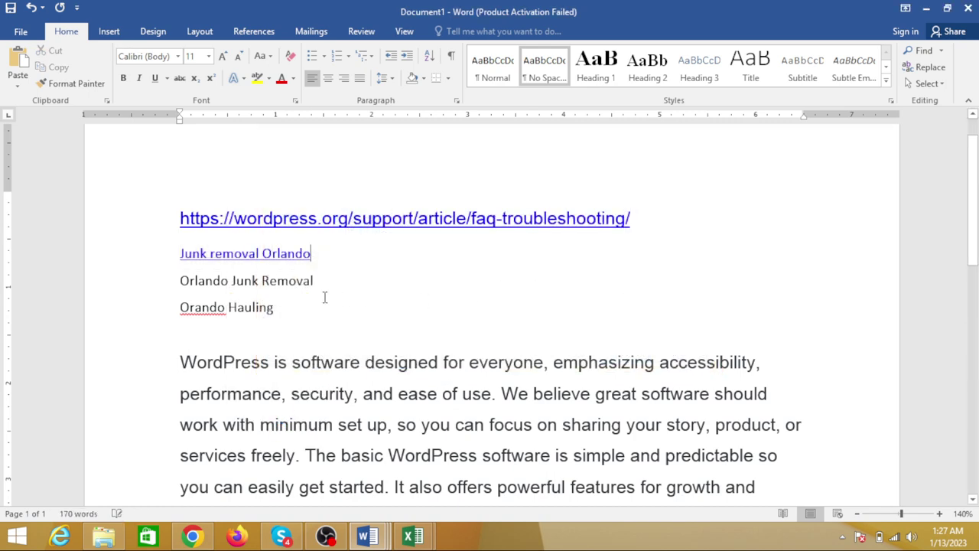
Copy "Orlando Junk Removal" from the Word document and paste it before the period ending the post's first paragraph.
click(153, 287)
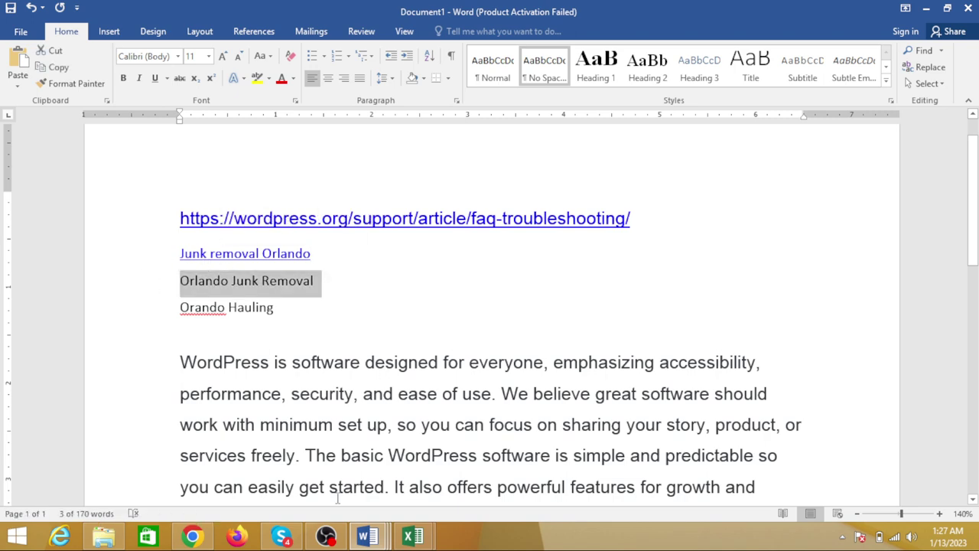
click(201, 537)
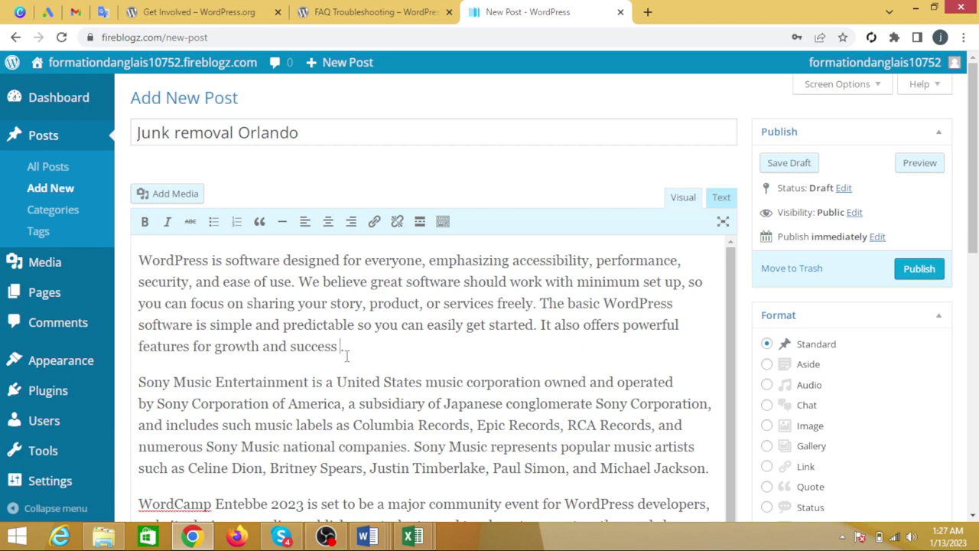
key(ctrl+v)
Link the post's "Orlando Junk Removal" text to the faq-troubleshooting address copied from Word, opening in a new window/tab.
drag(286, 382, 121, 358)
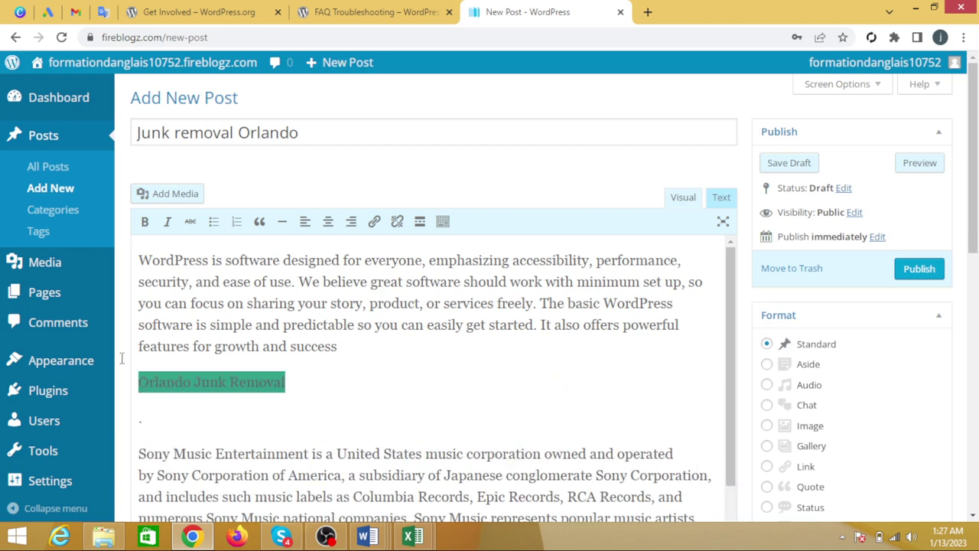
key(alt+Tab)
click(142, 225)
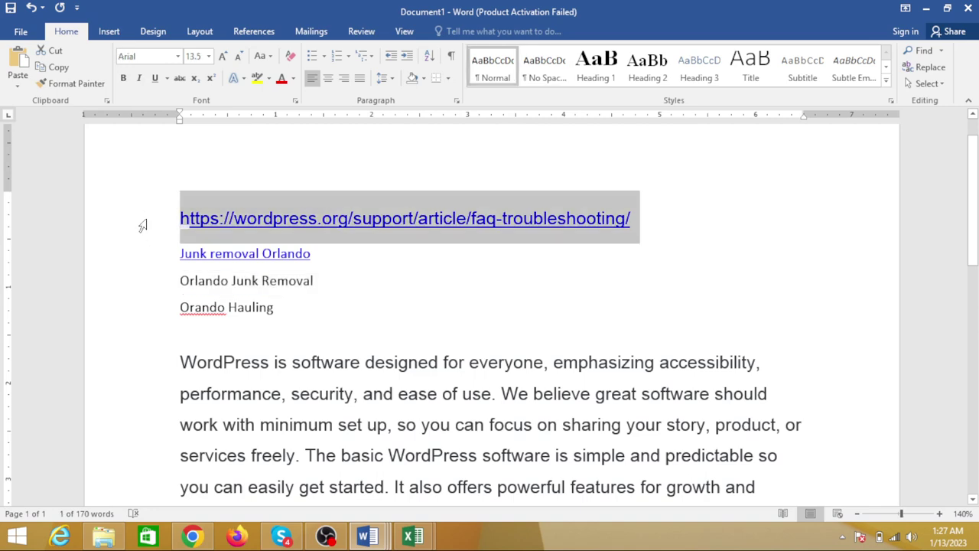
key(alt+Tab)
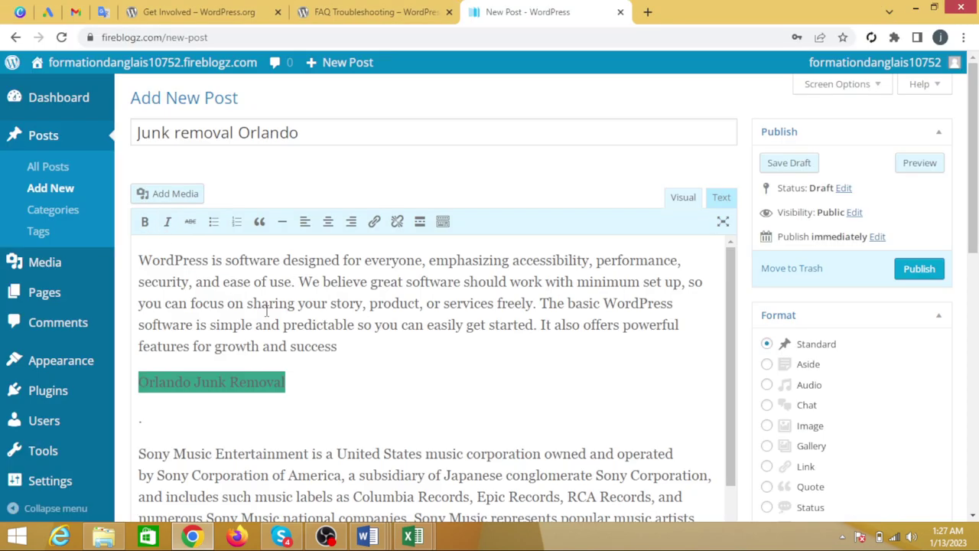
click(374, 222)
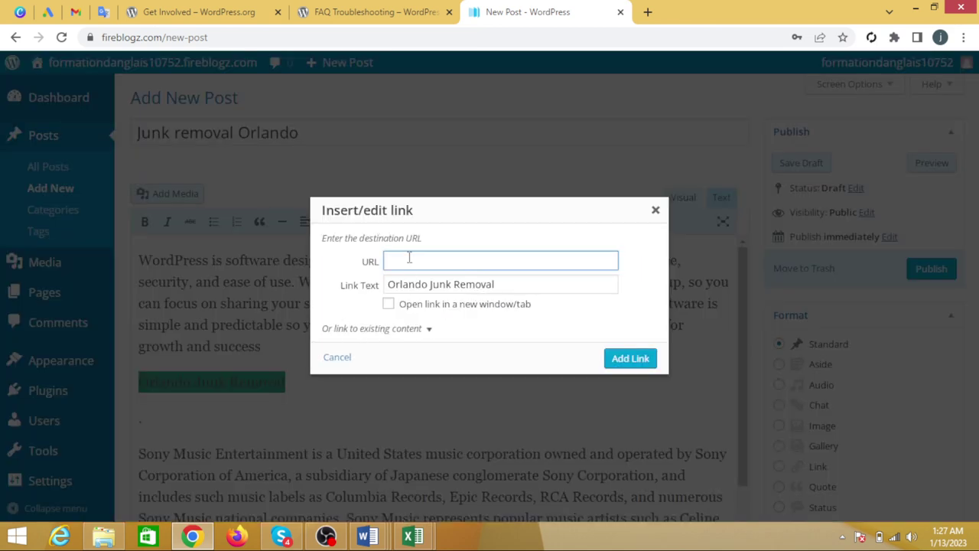
key(ctrl+v)
click(389, 303)
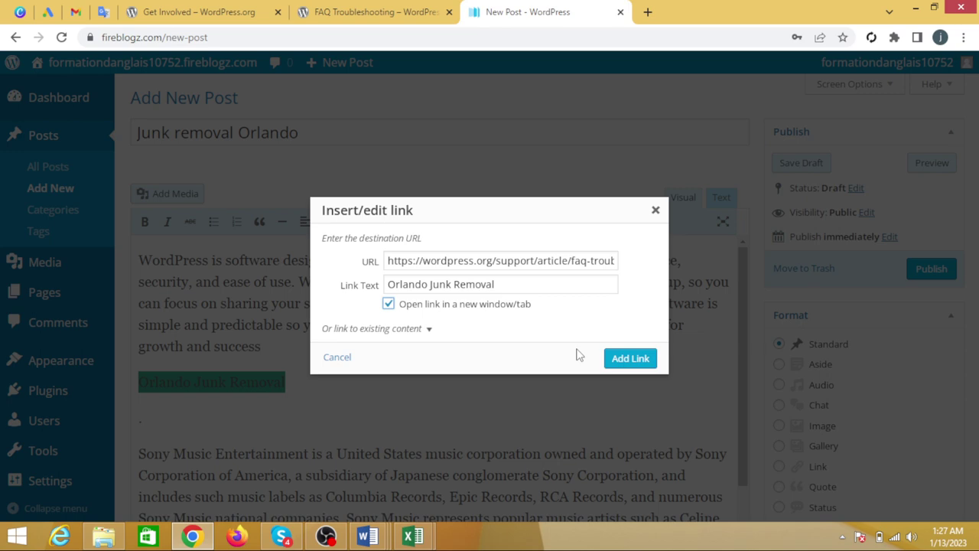
click(629, 359)
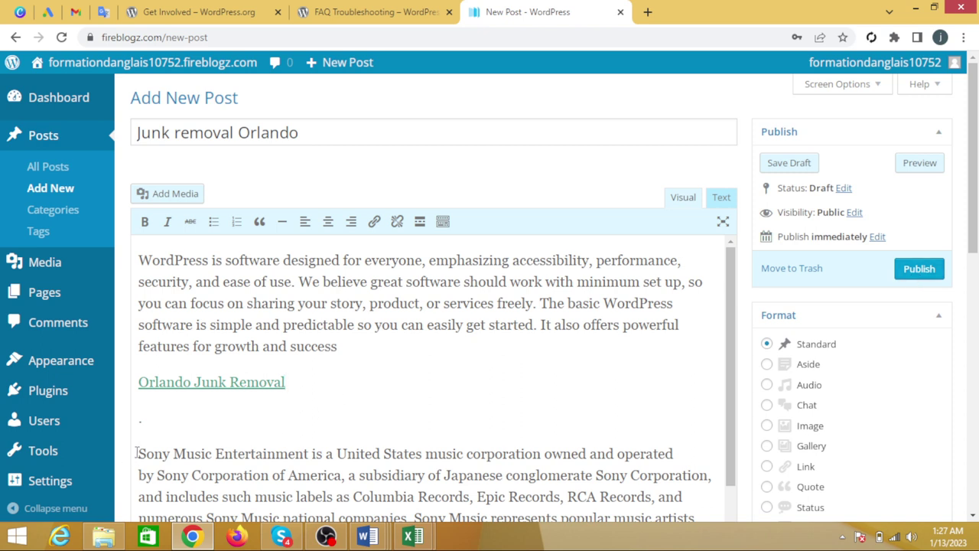
Join the Sony Music paragraph to the line with the stray period above it and publish the post.
key(BackSpace)
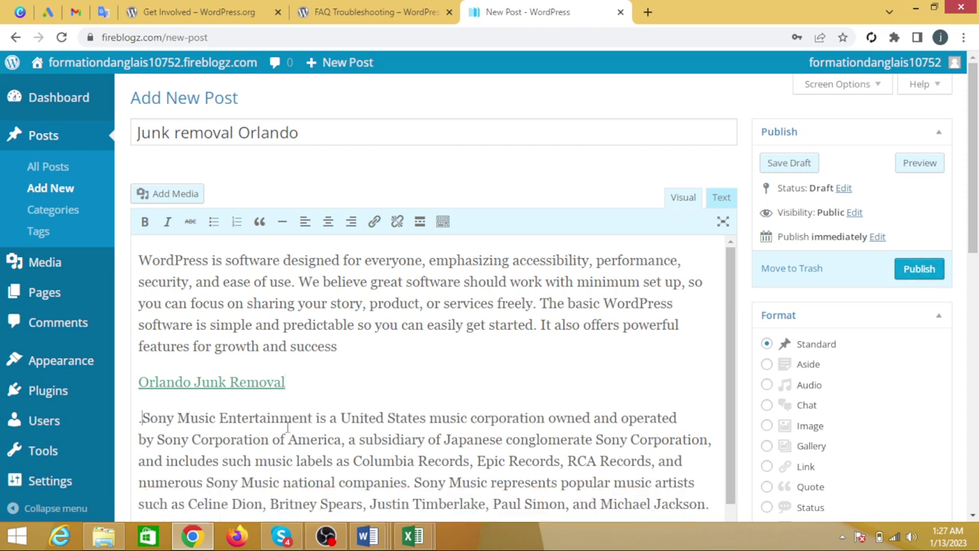
click(919, 271)
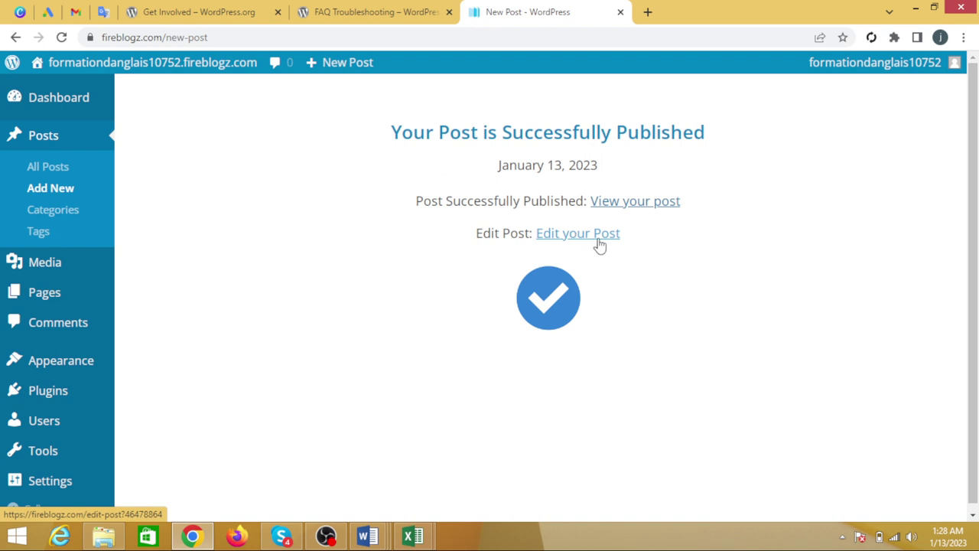
View the published post and test its "Orlando Junk Removal" link, comparing the opened page with the other WordPress tabs.
click(632, 204)
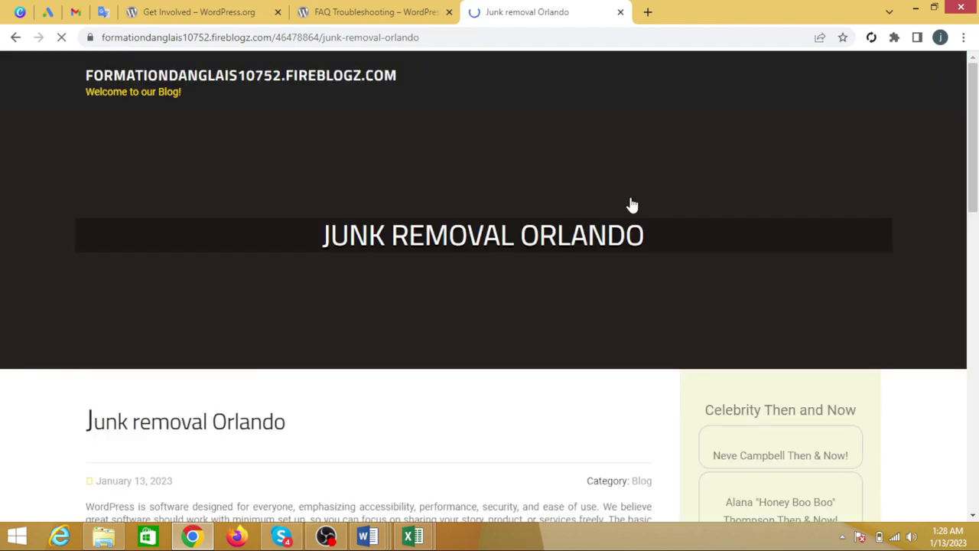
scroll(567, 218, down, 3)
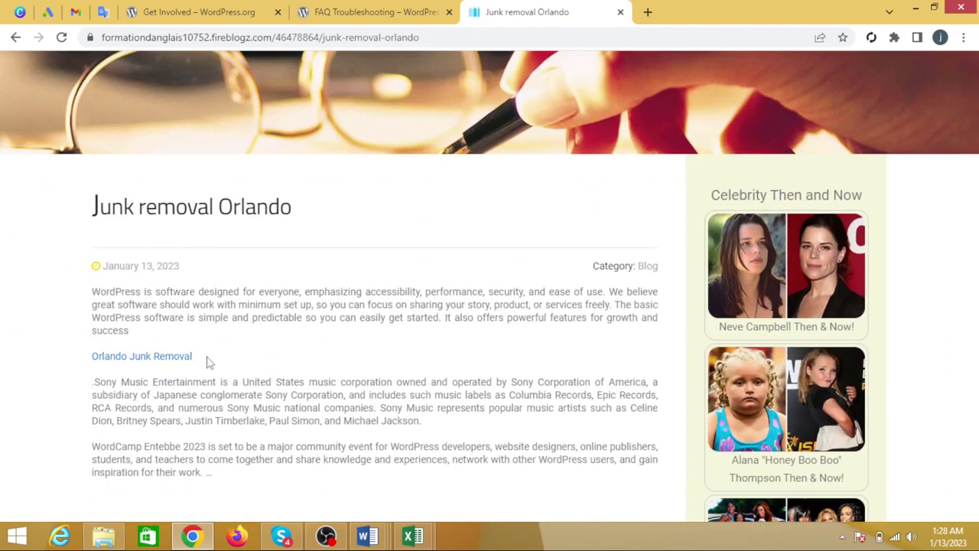
click(152, 365)
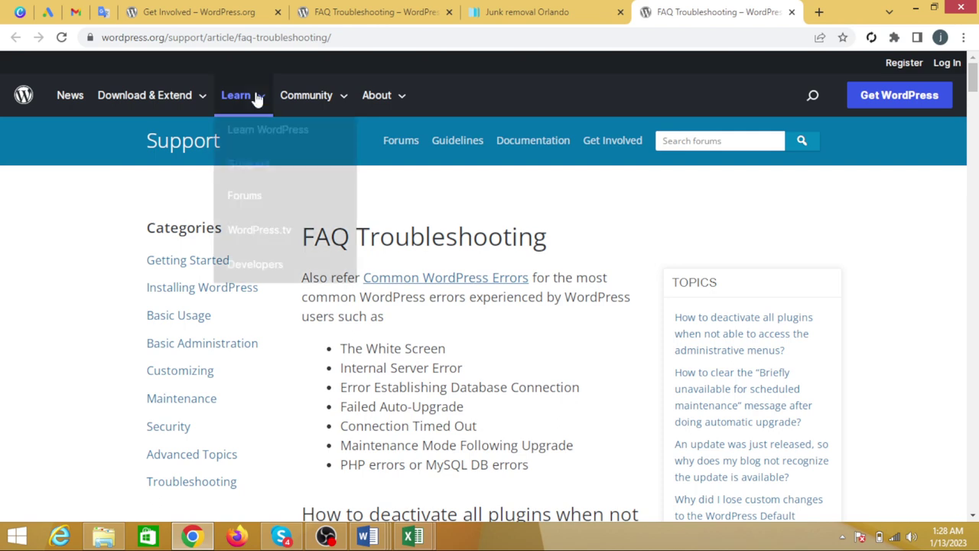
click(195, 12)
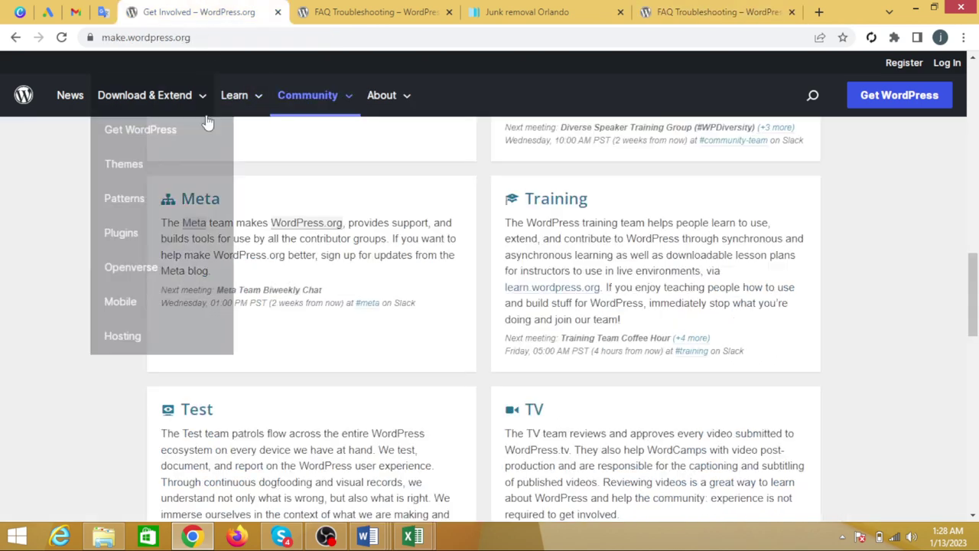
click(654, 12)
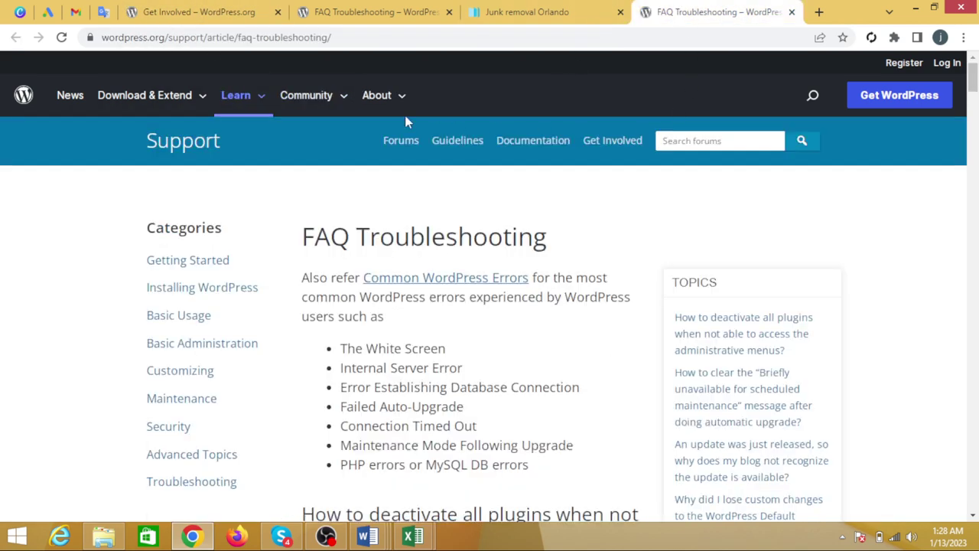
Copy the FAQ Troubleshooting page's address and paste it into cell C4 of the imbed site list workbook in Excel.
click(393, 37)
key(ctrl+c)
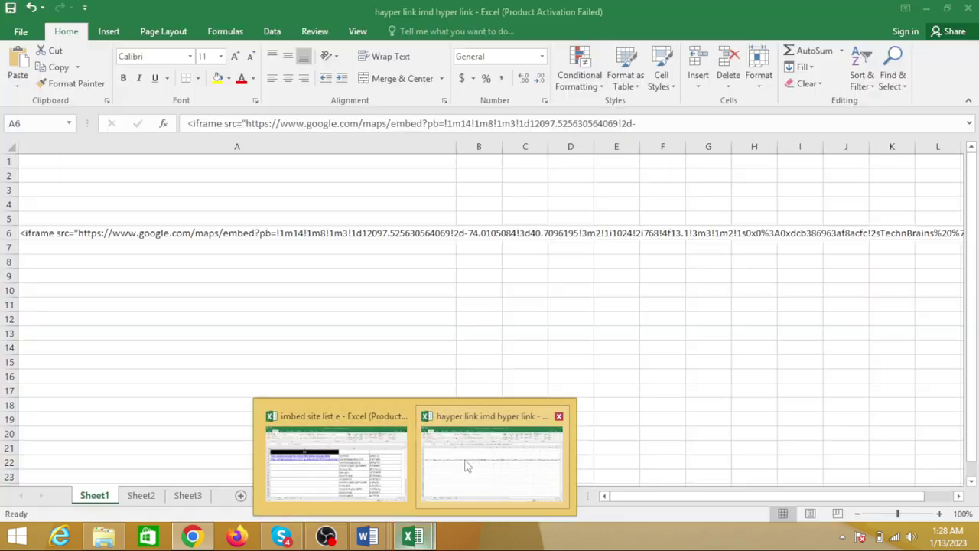
click(337, 463)
click(176, 237)
click(194, 254)
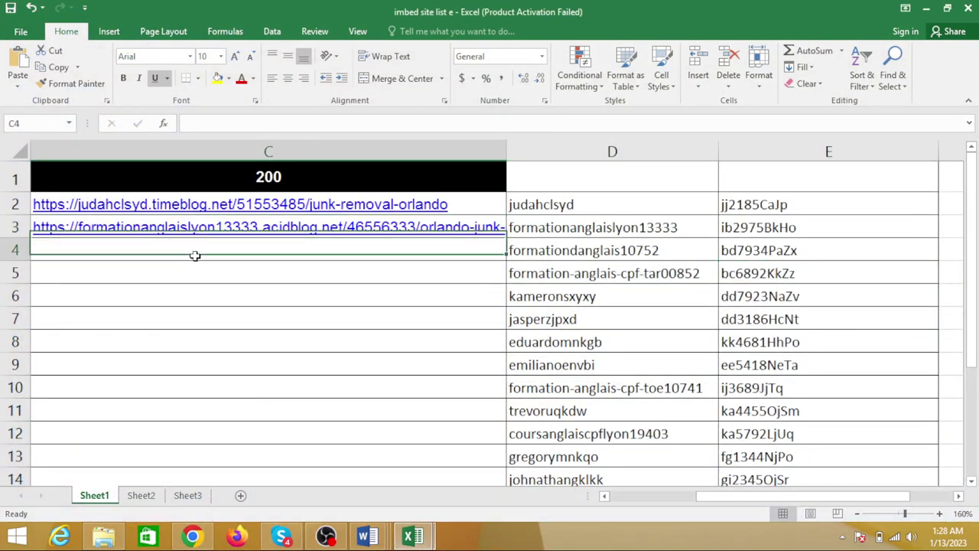
key(ctrl+v)
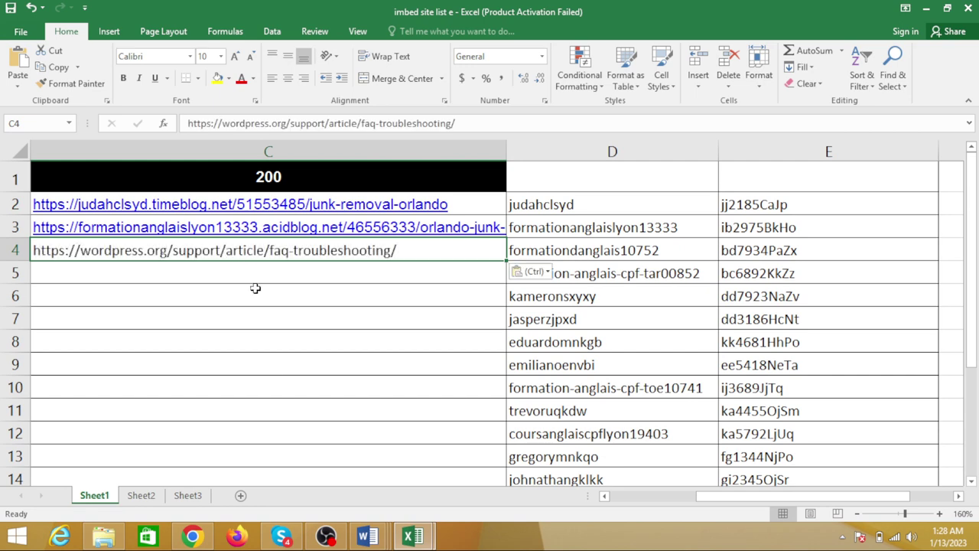
key(Return)
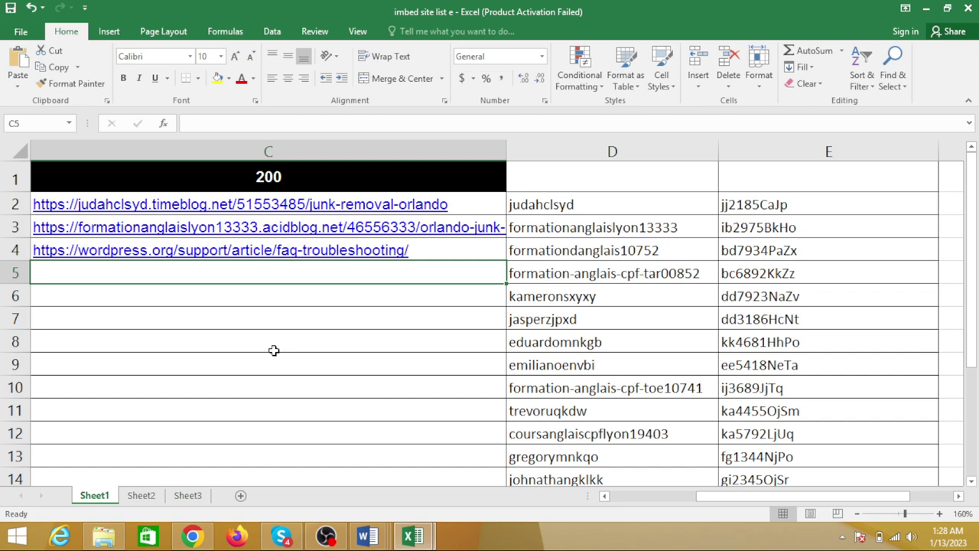
Copy the next site, xzblogs.com, from cell A5 of the Excel list and open it in the current Chrome tab.
key(Left)
key(Left)
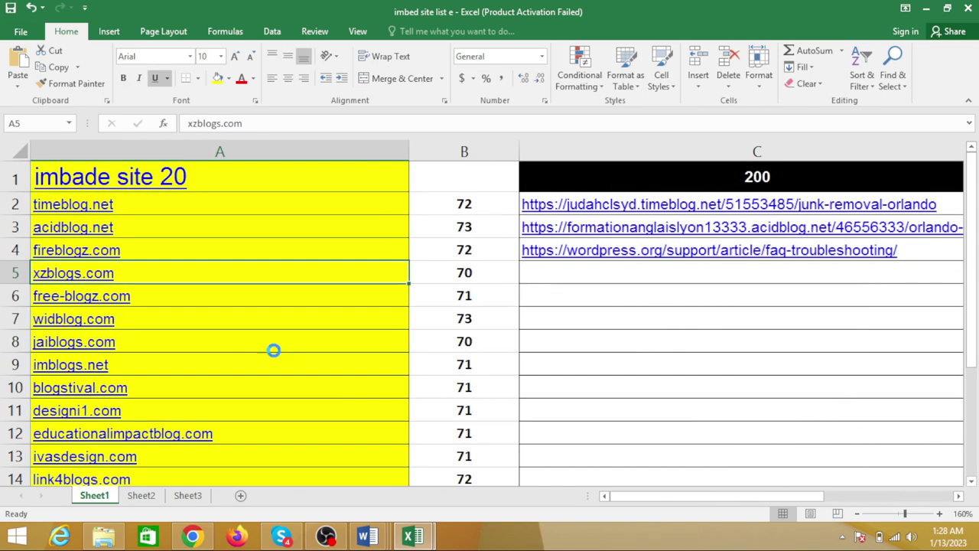
key(ctrl+c)
key(alt+Tab)
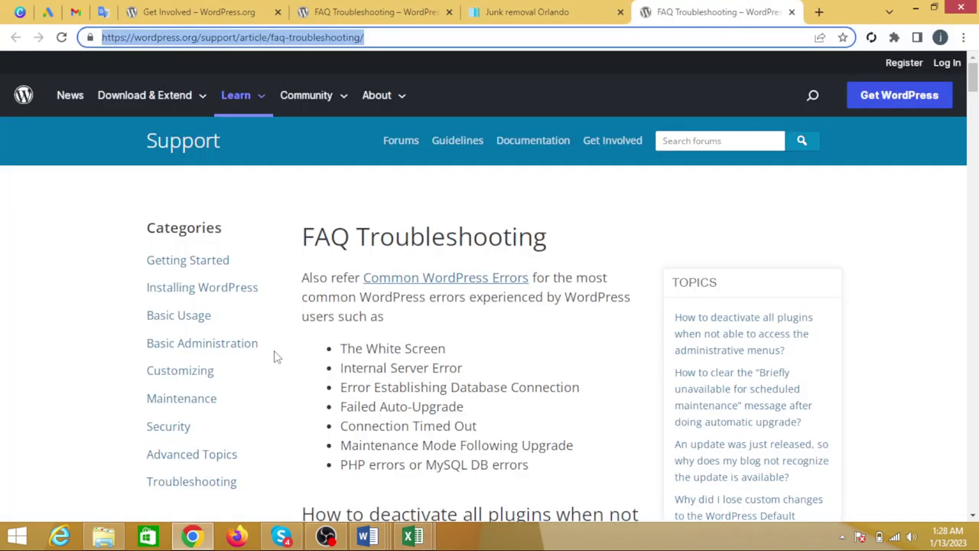
key(ctrl+v)
key(Return)
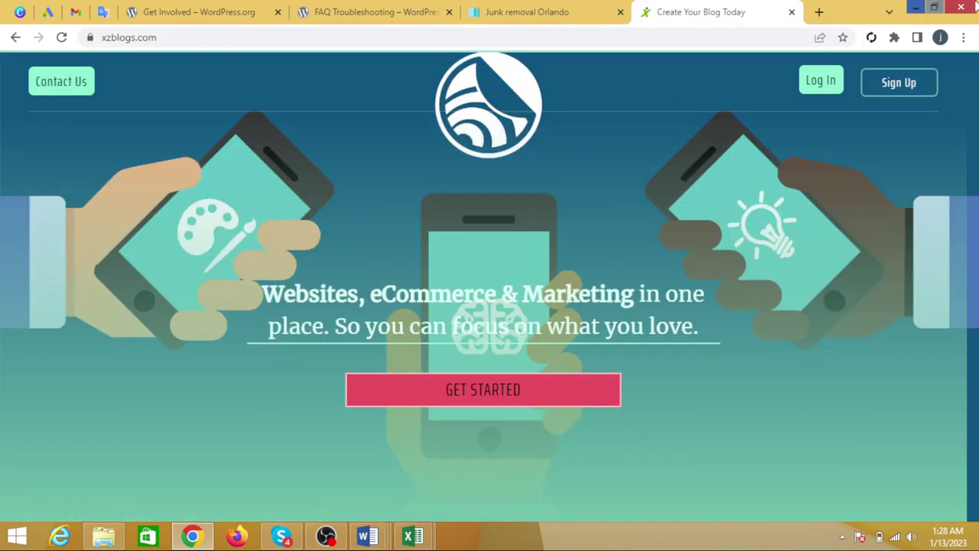
Open the xzblogs.com login page and fill in the username copied from cell D5 of the Excel site list.
click(822, 81)
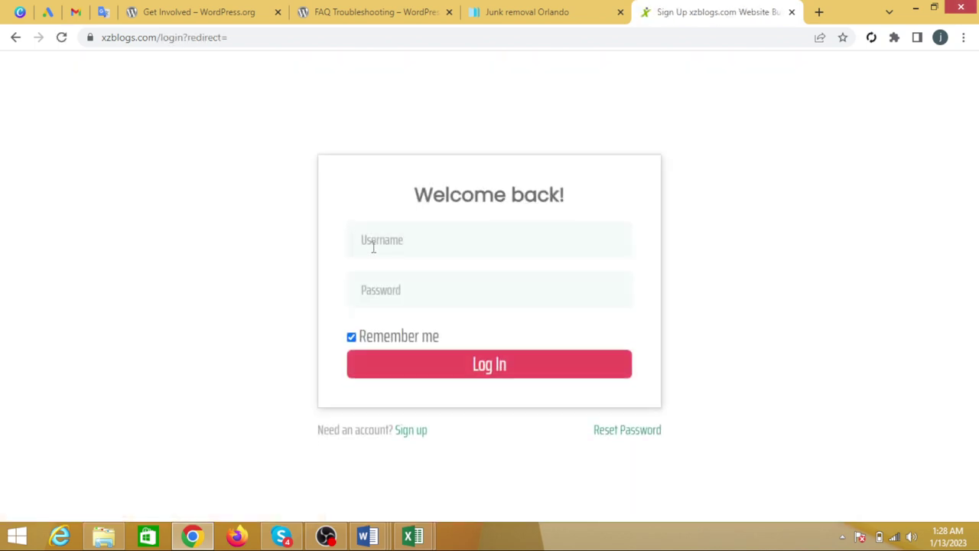
click(414, 238)
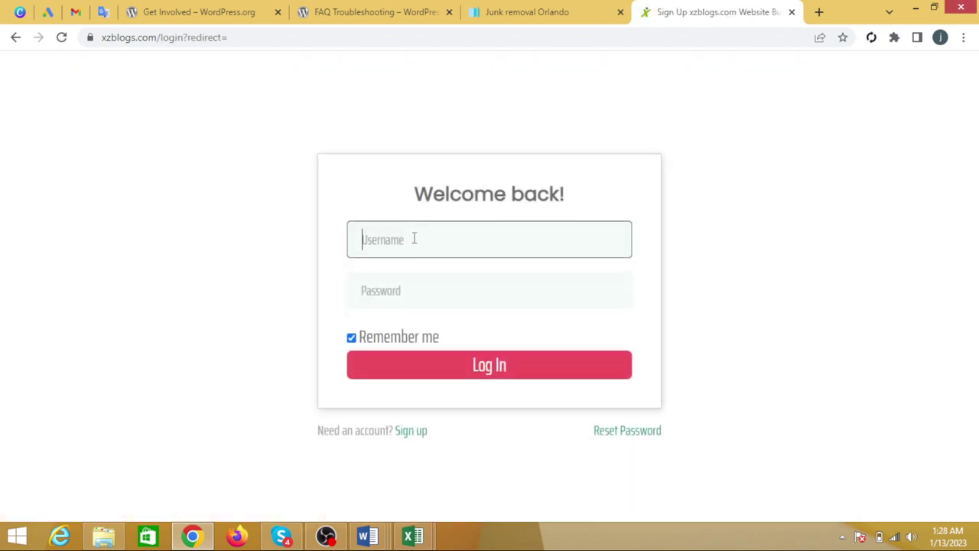
key(alt+Tab)
key(Right)
key(Right)
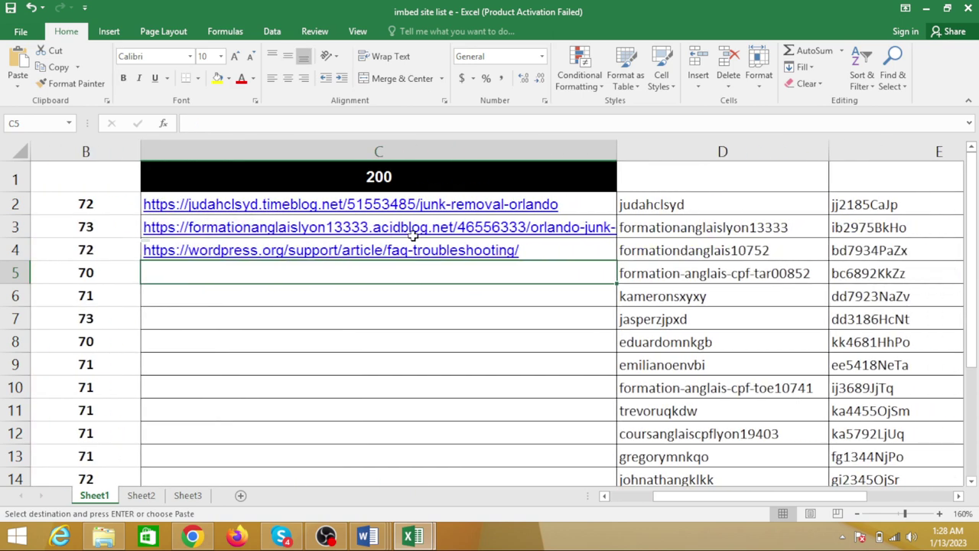
key(Right)
key(ctrl+c)
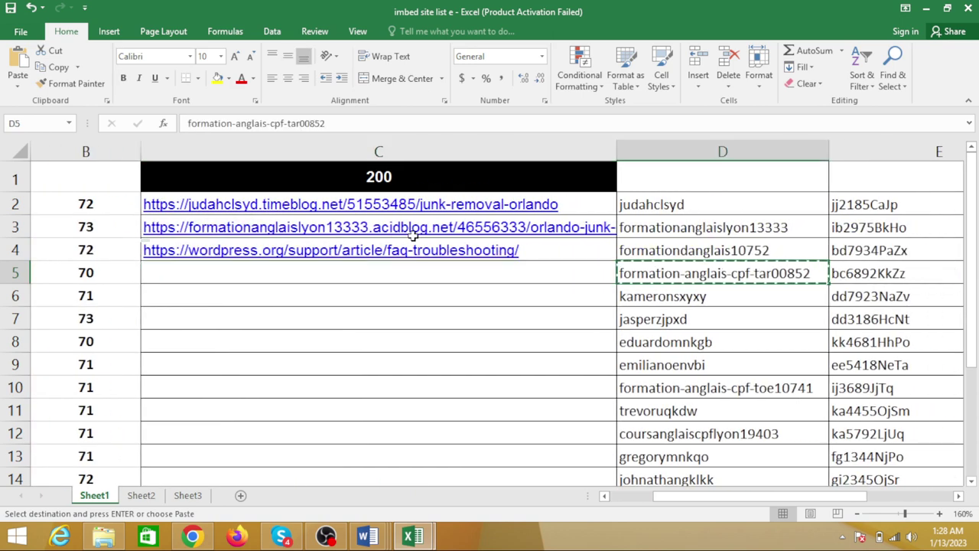
key(alt+Tab)
key(ctrl+v)
key(Tab)
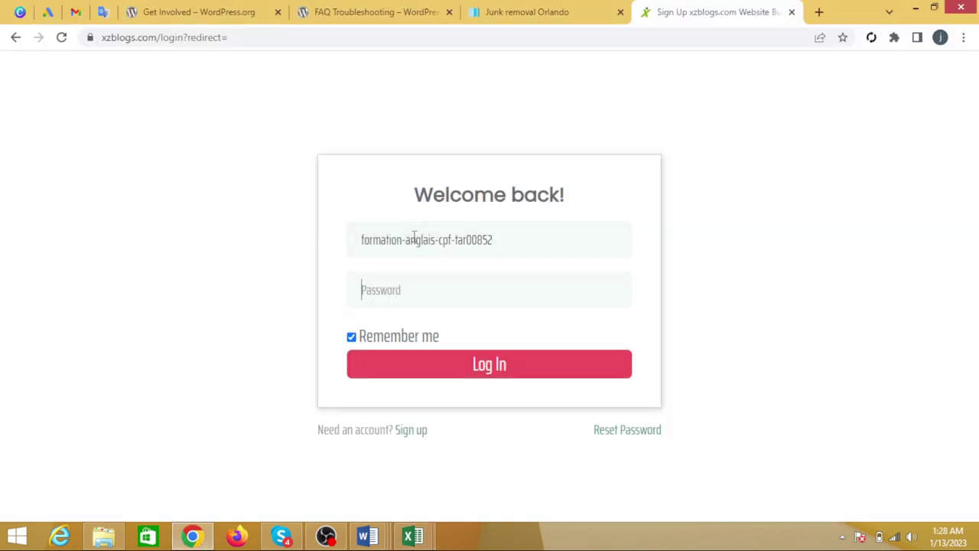
Copy the account password from cell E5 of the Excel list into the password field and log in to xzblogs.com.
key(alt+Tab)
key(Right)
key(ctrl+c)
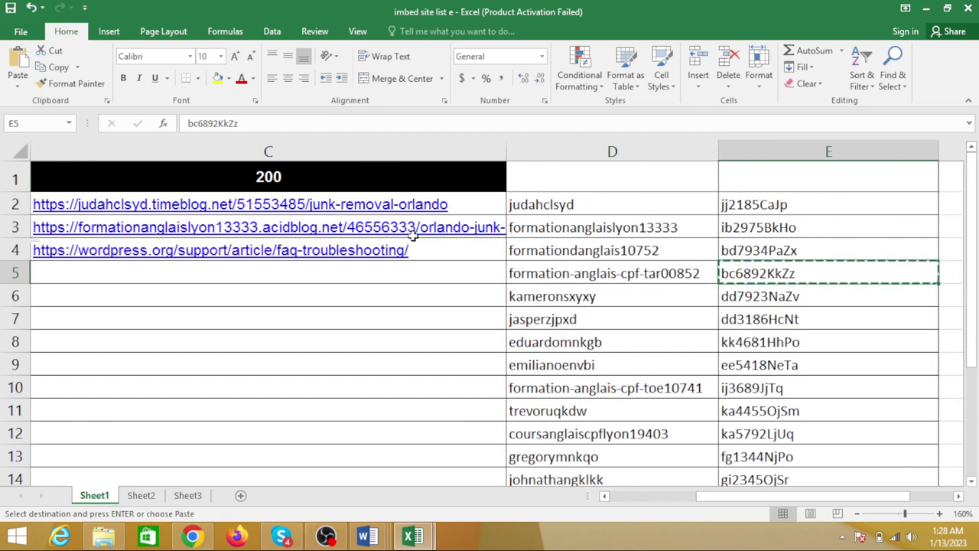
key(alt+Tab)
key(ctrl+v)
key(Return)
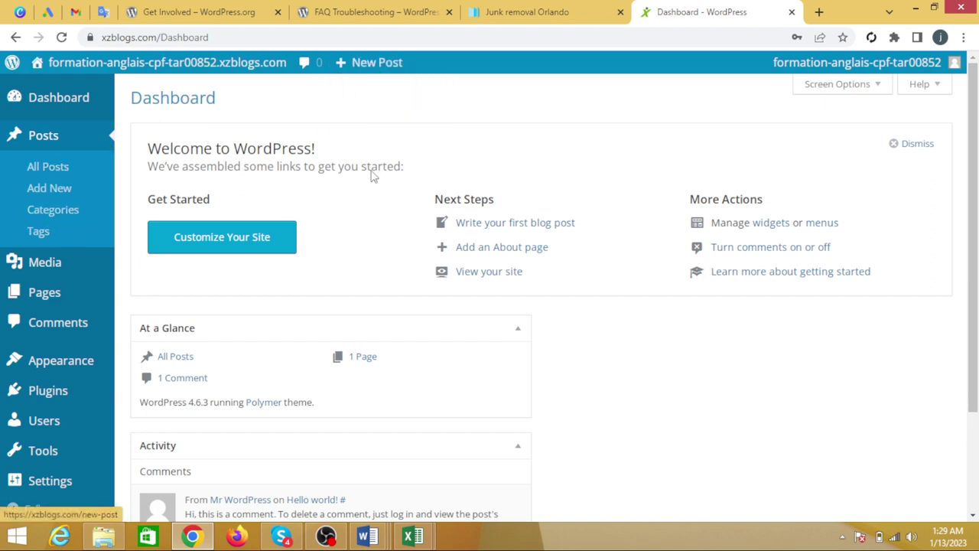
Create a new post and title it "Orlando Junk Removal", using the keyword line copied from Word's Document1.
click(366, 68)
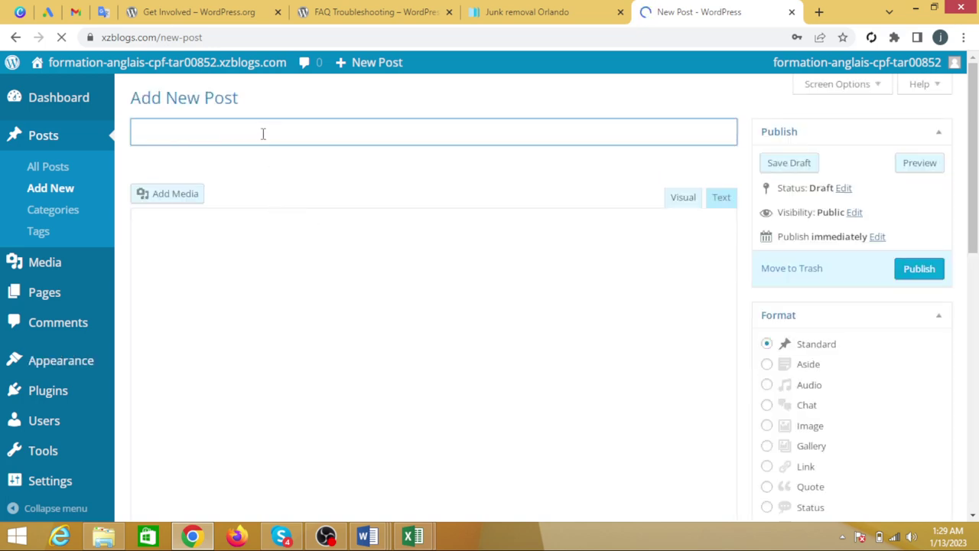
key(alt+Tab)
key(alt+Tab)
key(alt+Tab)
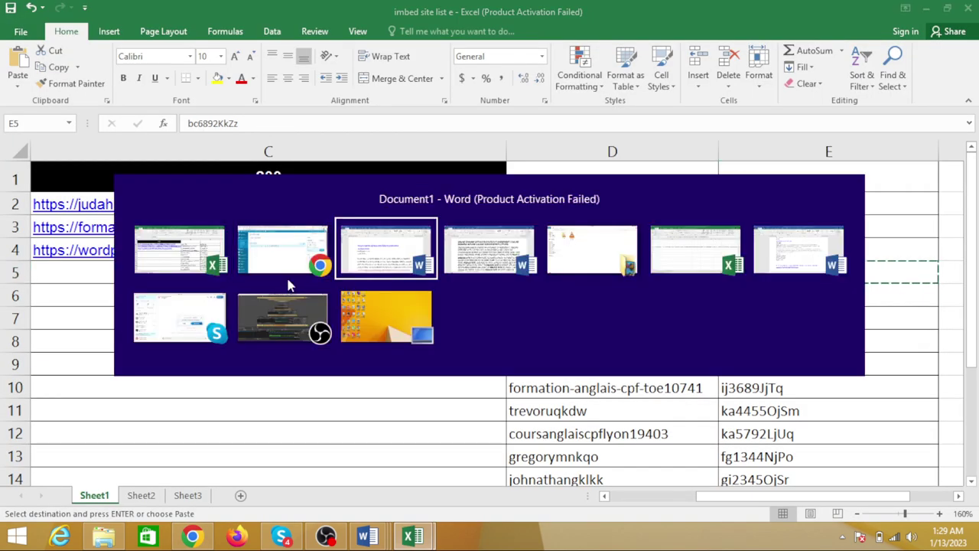
click(145, 281)
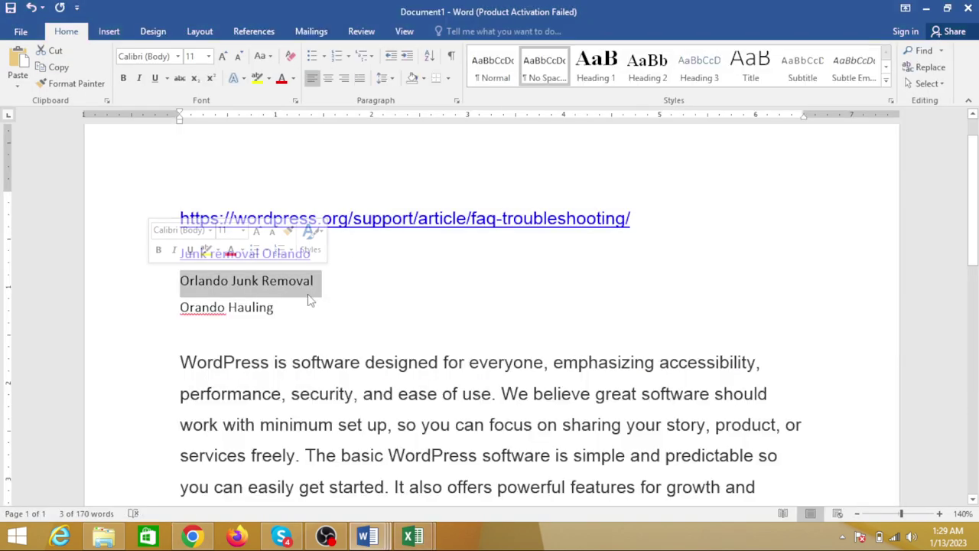
key(alt+Tab)
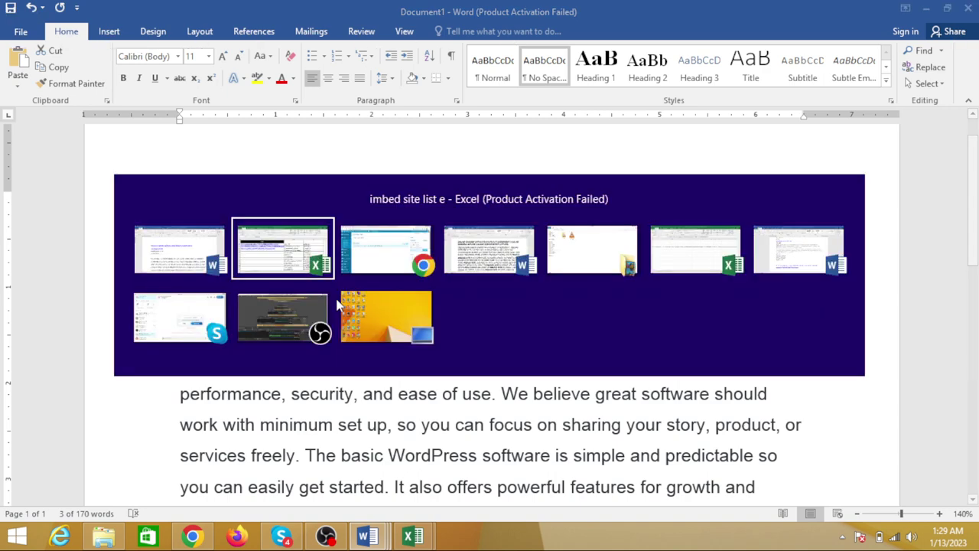
key(alt+Tab)
key(ctrl+v)
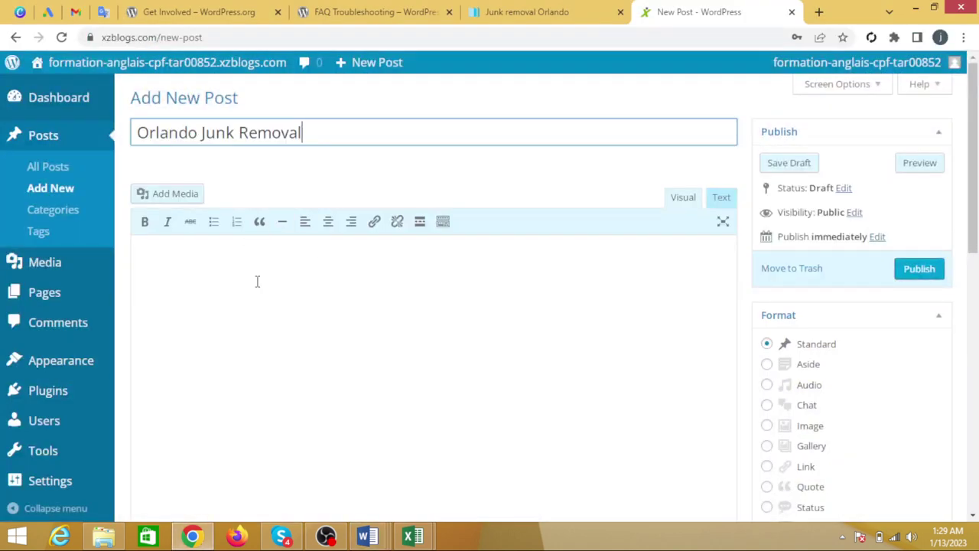
click(257, 281)
key(alt+Tab)
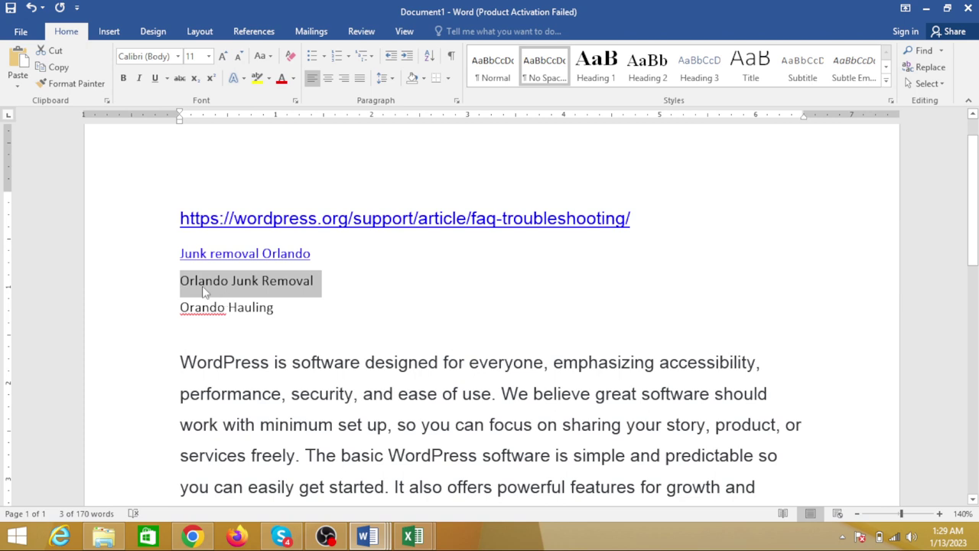
click(146, 215)
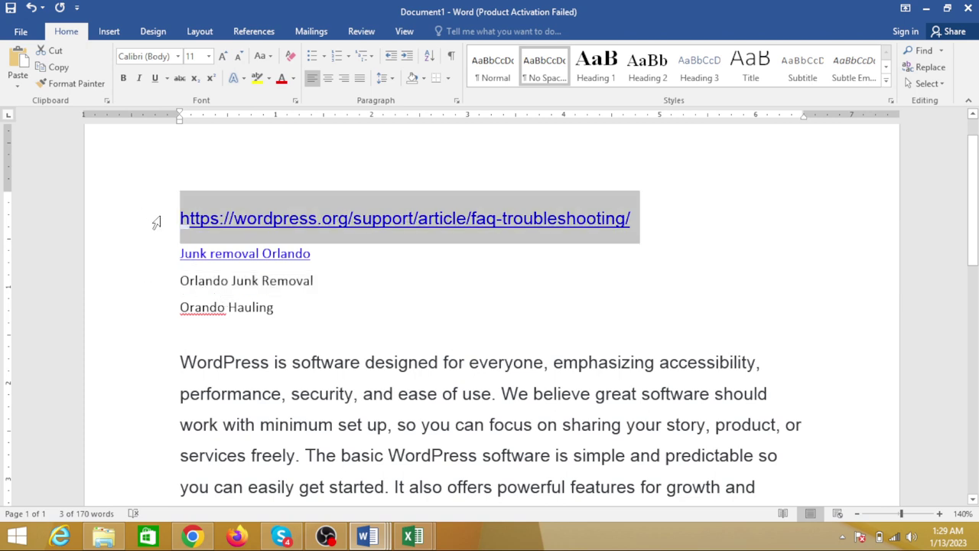
click(160, 281)
right_click(207, 281)
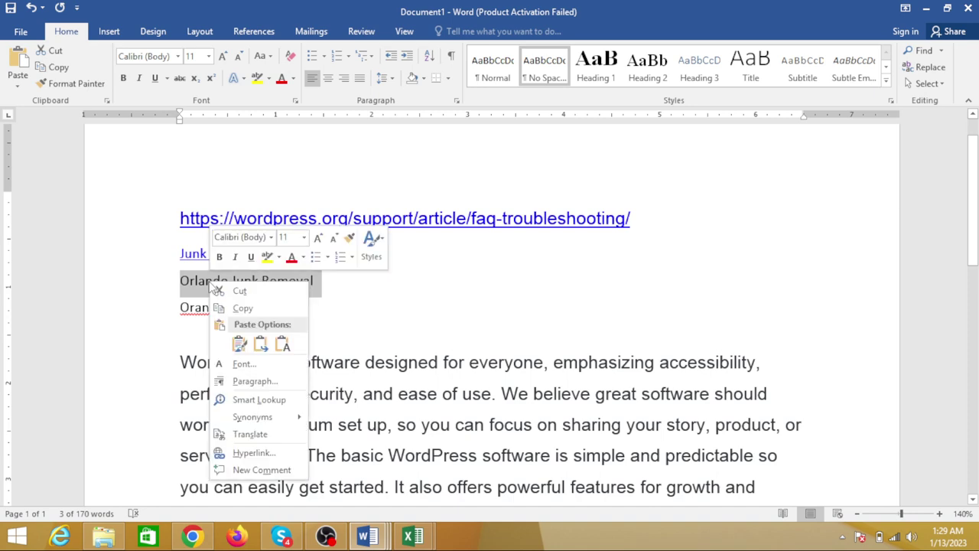
click(254, 453)
key(ctrl+v)
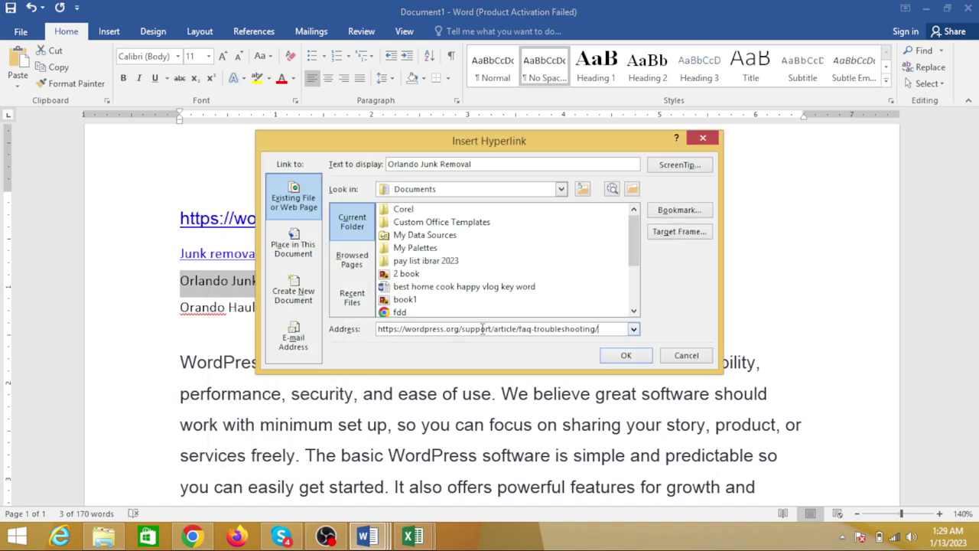
click(626, 355)
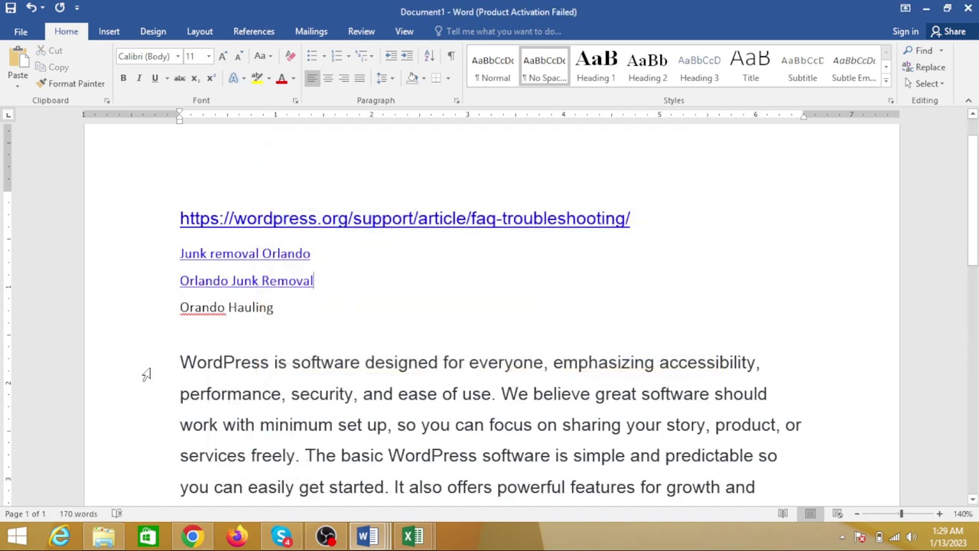
Copy the WordPress, Sony Music and WordCamp paragraphs from Word into the body of the new post.
drag(153, 376, 455, 519)
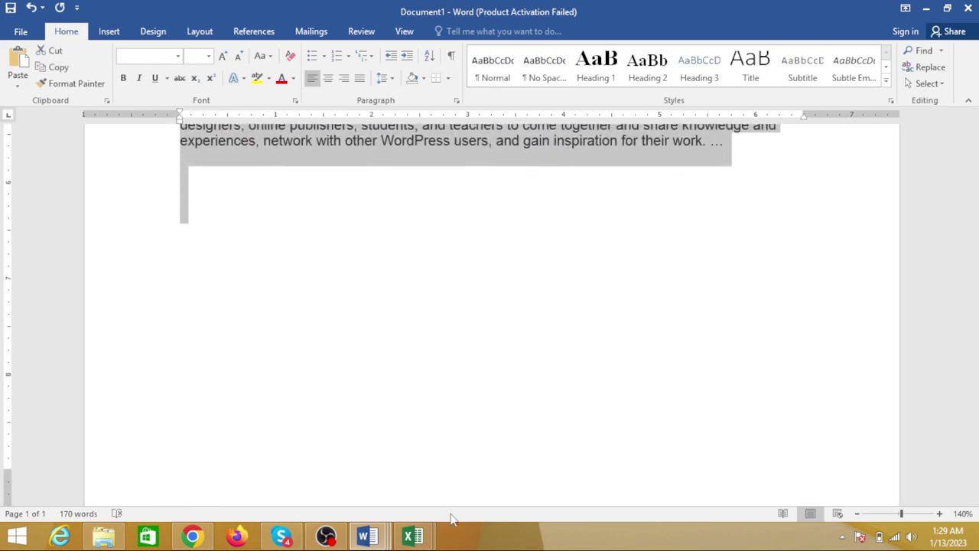
key(alt+Tab)
click(141, 249)
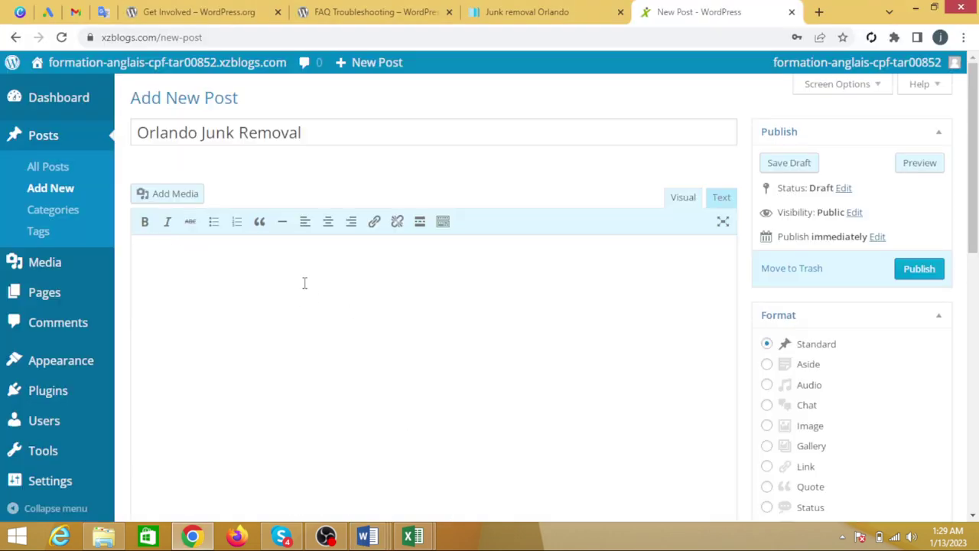
key(ctrl+v)
Copy the hyperlinked "Orlando Junk Removal" line from the Word document and return to the post in Chrome.
key(alt+Tab)
scroll(165, 254, up, 8)
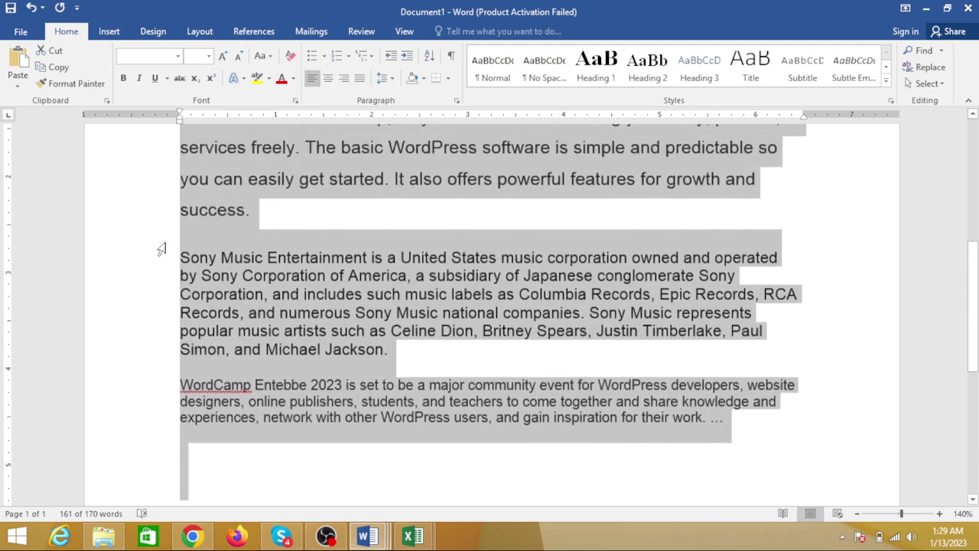
click(153, 219)
key(ctrl+c)
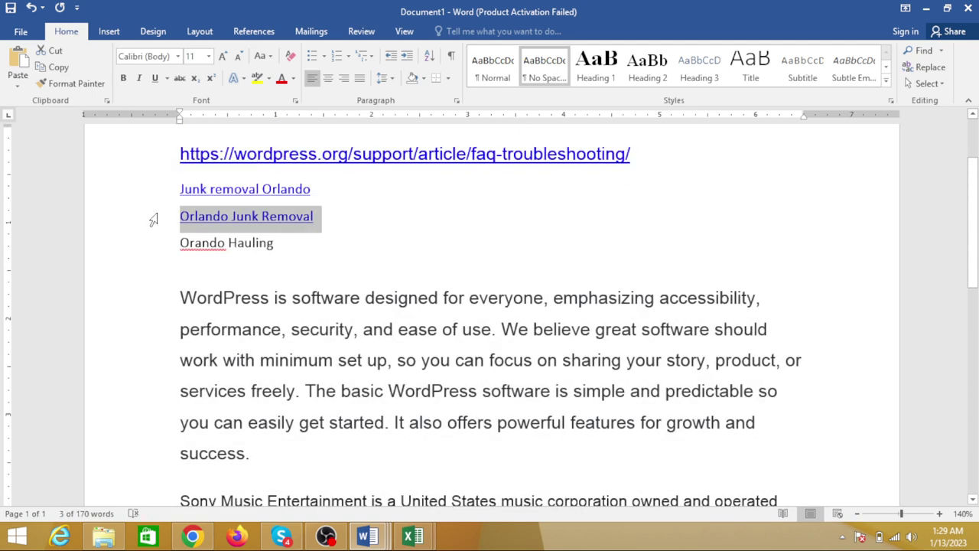
key(alt+Tab)
Try inserting the linked keyword at the end of the post's first paragraph, and undo the insertion.
scroll(371, 298, up, 2)
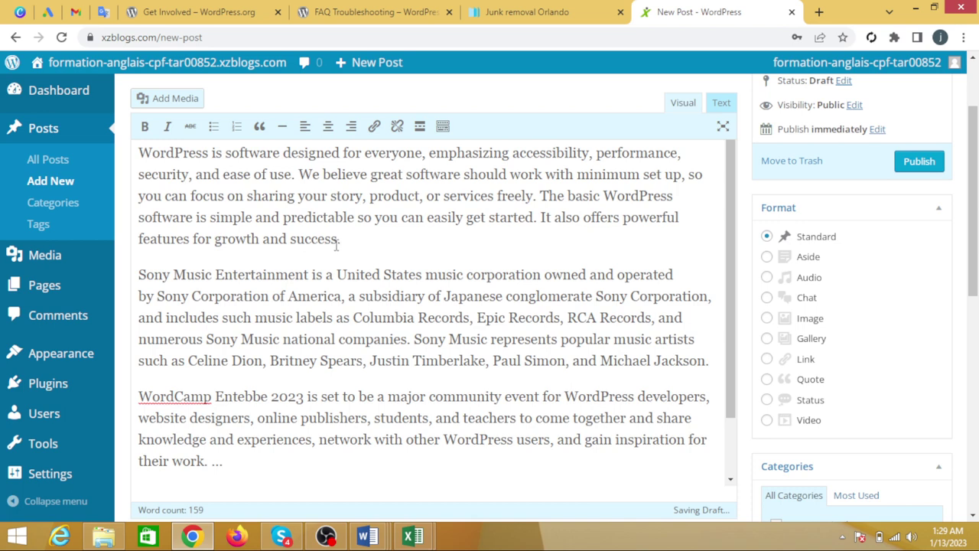
click(357, 266)
key(ctrl+v)
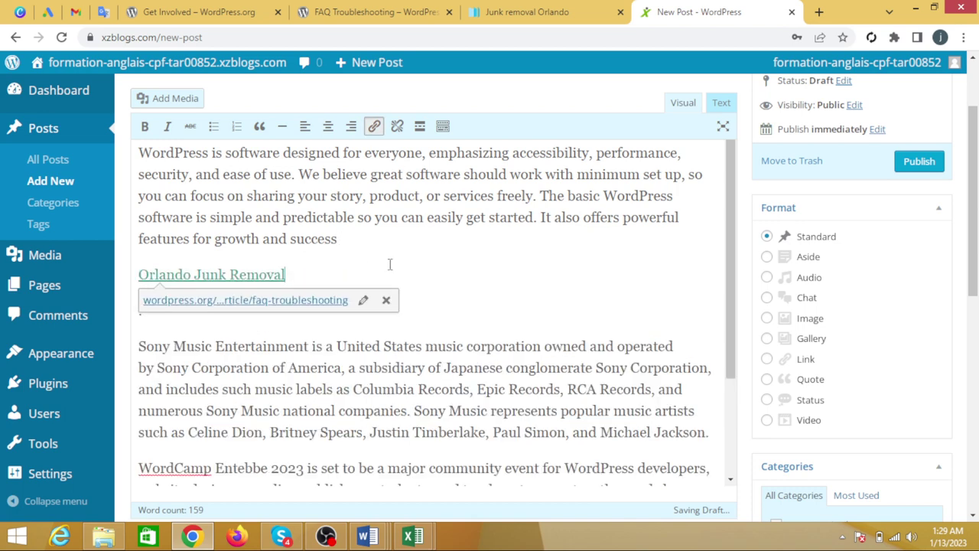
key(ctrl+z)
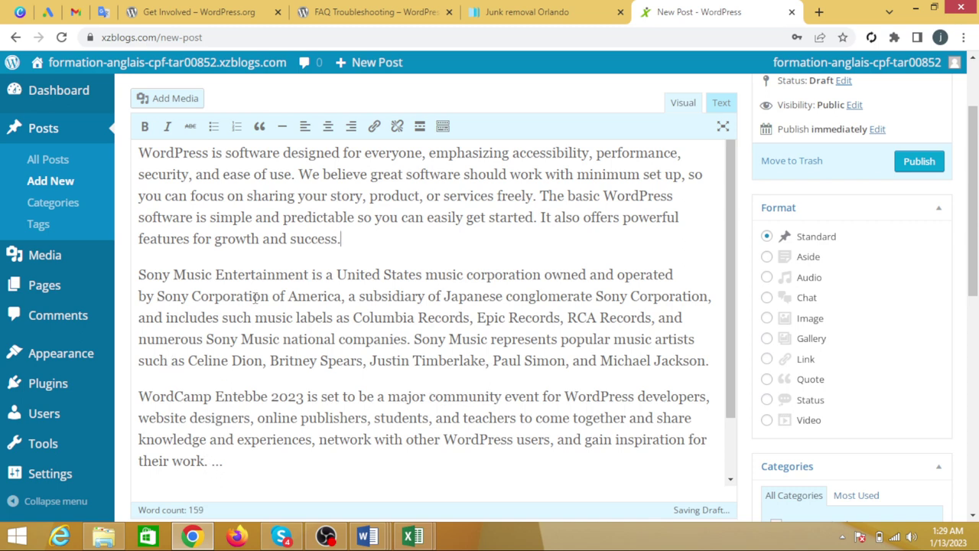
Insert the linked "Orlando Junk Removal" keyword after "Paul Simon" in the post's Sony Music paragraph.
scroll(255, 299, up, 3)
scroll(360, 427, down, 1)
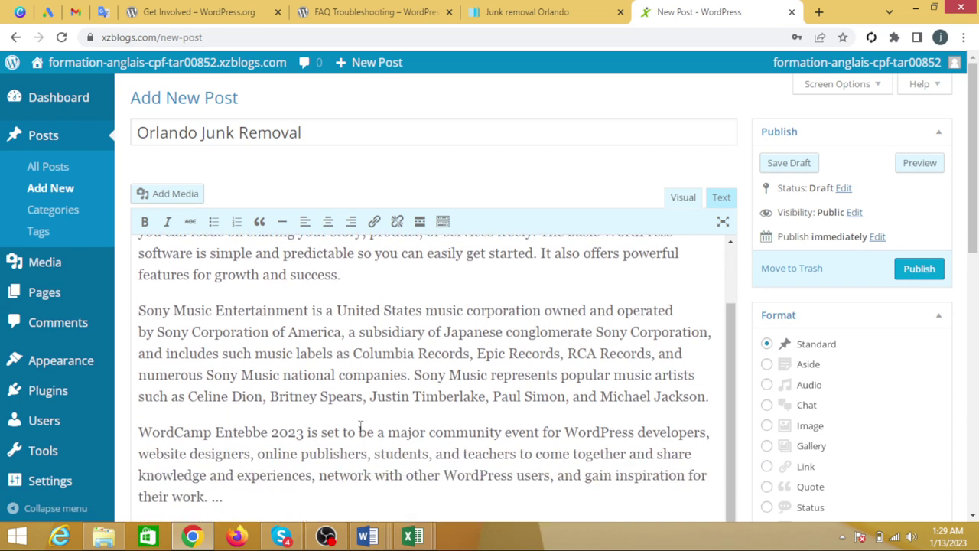
click(570, 406)
key(ctrl+v)
scroll(186, 404, down, 1)
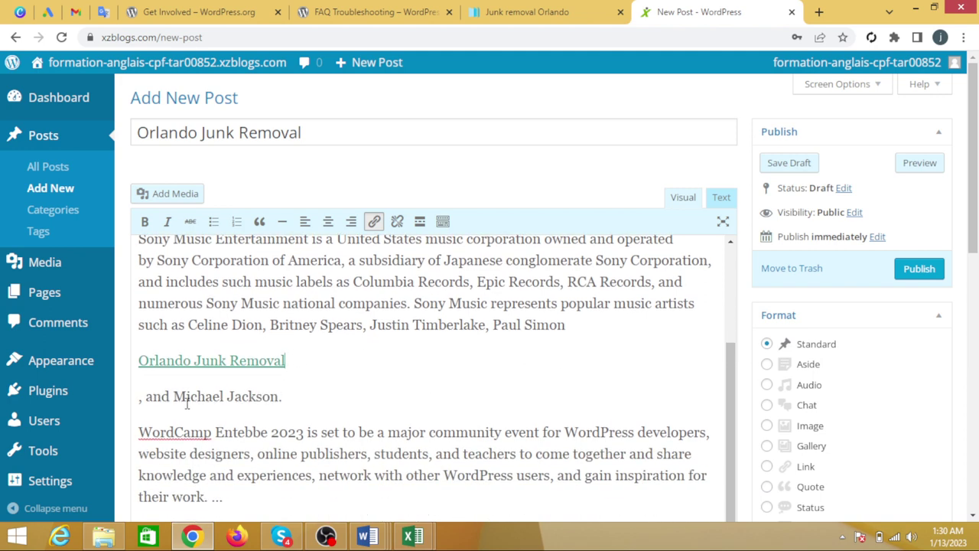
In the post's HTML view, replace the trailing &nbsp; lines with the Google Maps iframe code from cell A6 of the "hayper link imd hyper link" workbook.
scroll(329, 424, down, 3)
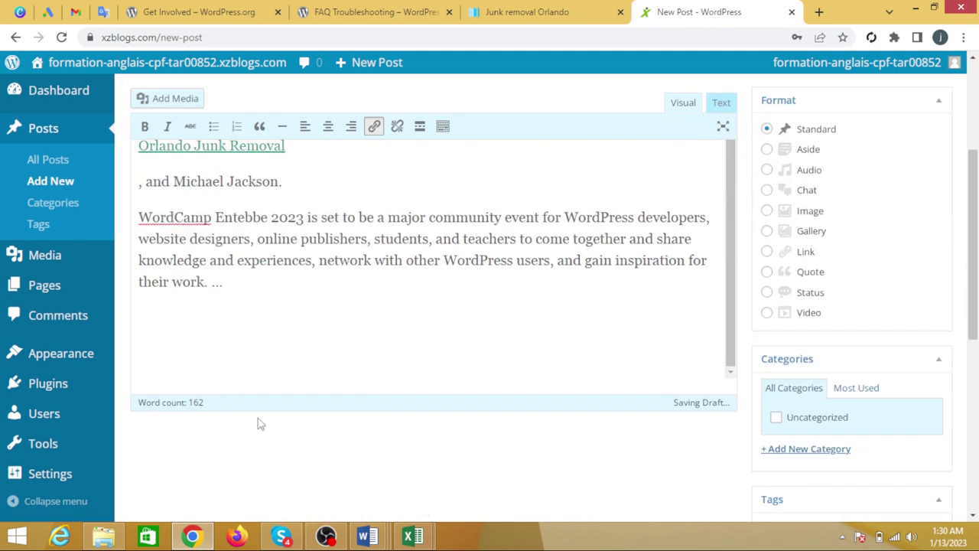
click(188, 323)
key(Return)
click(721, 104)
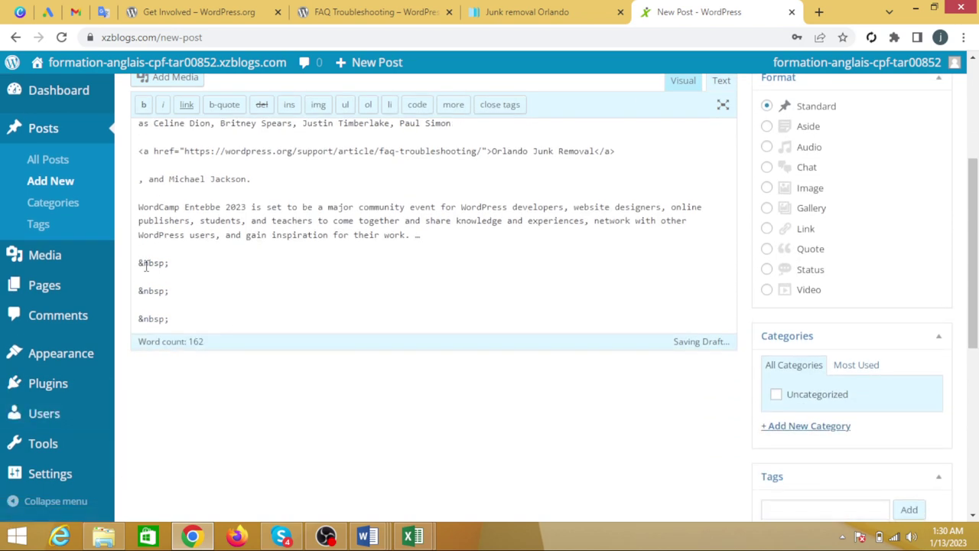
drag(134, 261, 203, 361)
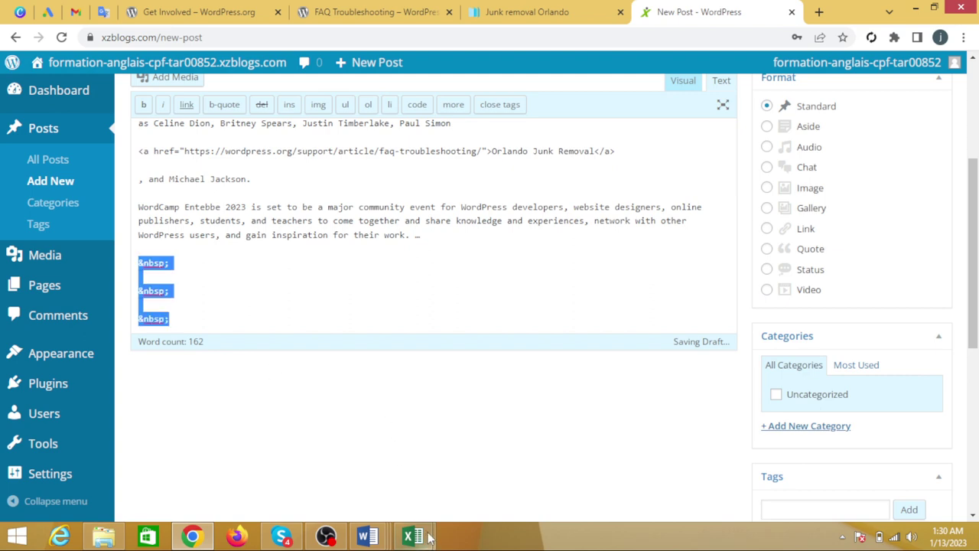
mouse_move(413, 536)
click(494, 477)
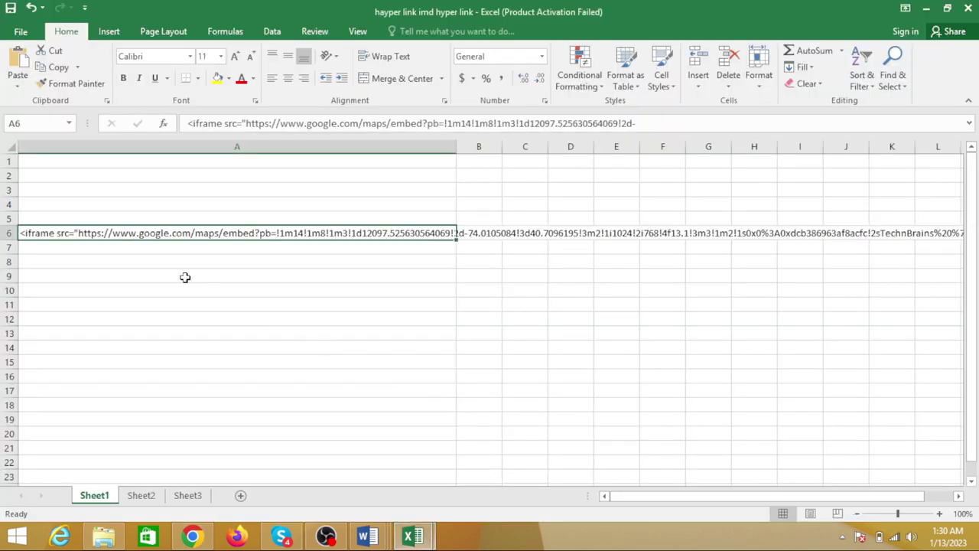
key(ctrl+c)
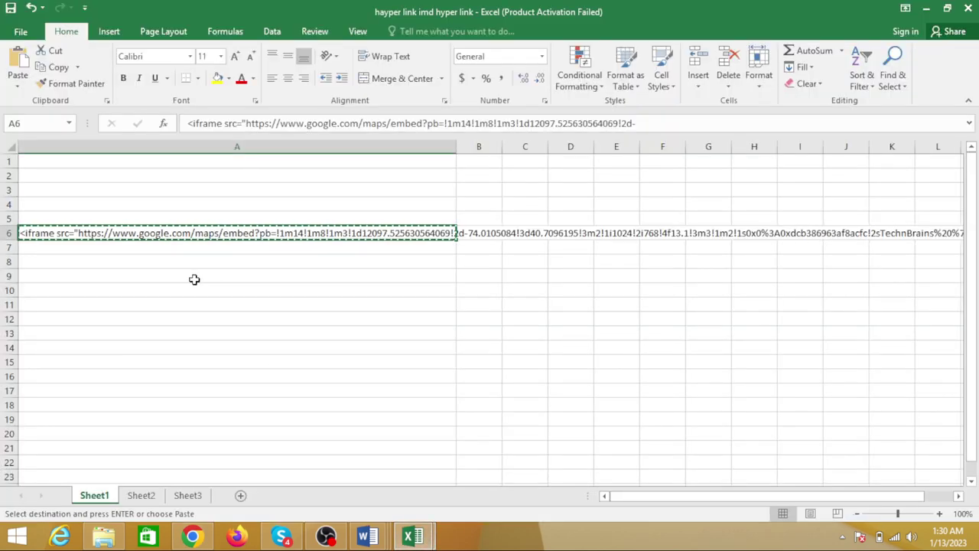
key(alt+Tab)
key(ctrl+v)
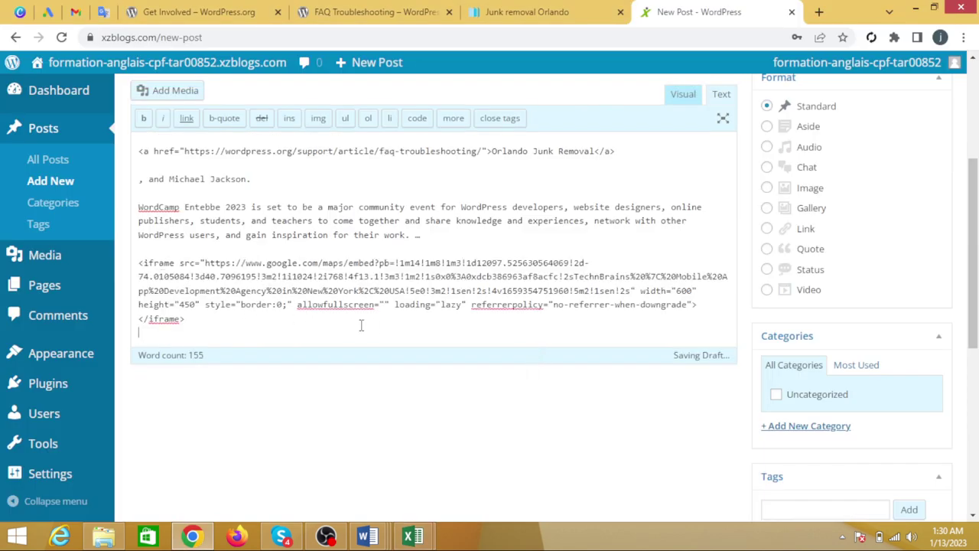
scroll(361, 325, up, 3)
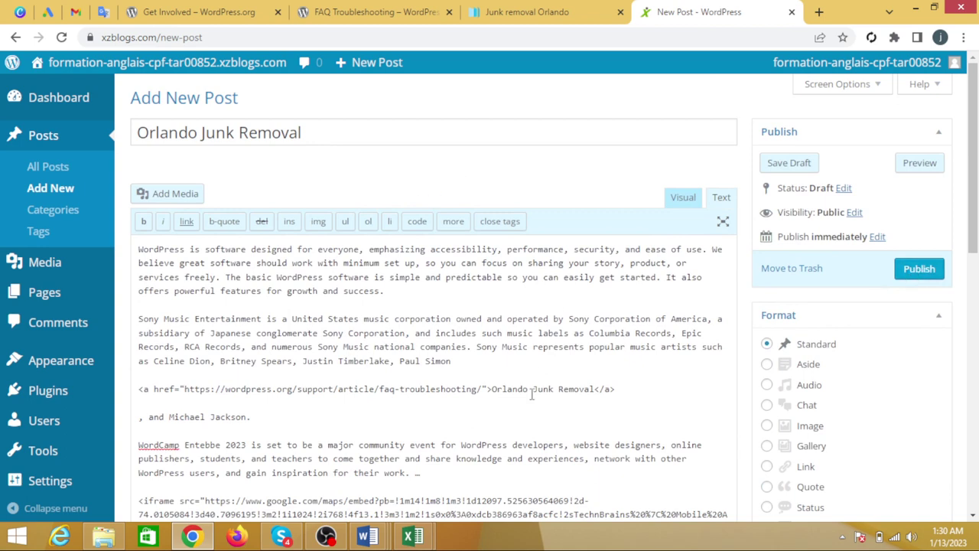
mouse_move(413, 537)
click(334, 459)
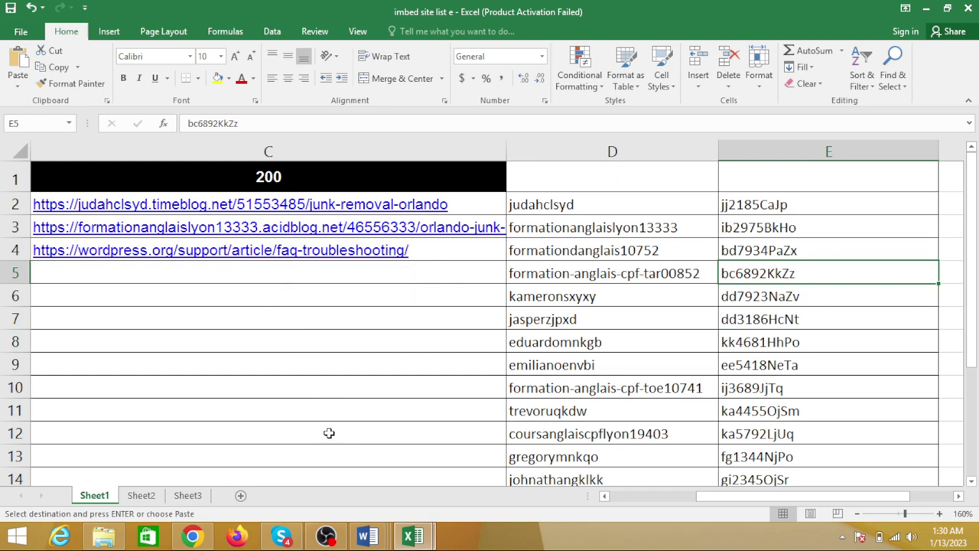
click(193, 537)
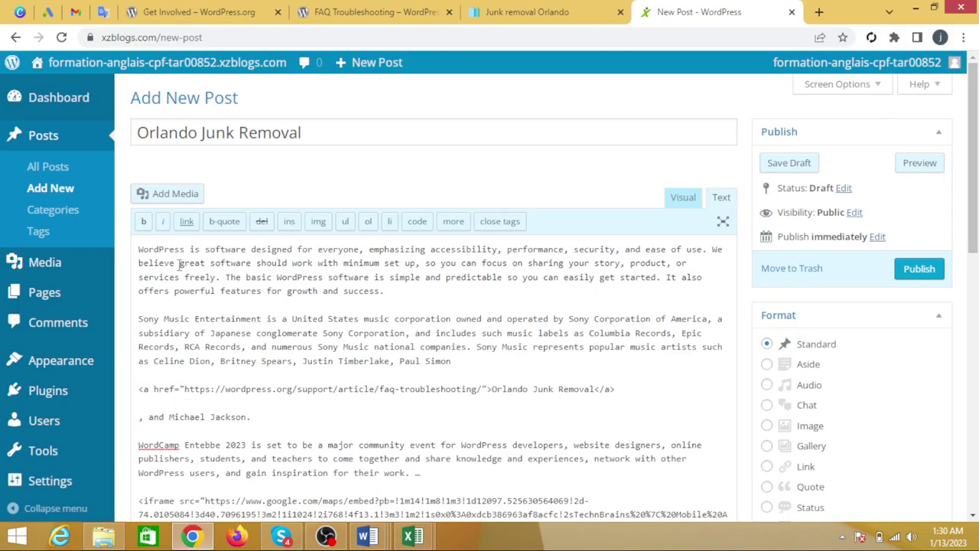
Publish the Orlando Junk Removal post and open its live page to check the keyword link and the map.
click(921, 270)
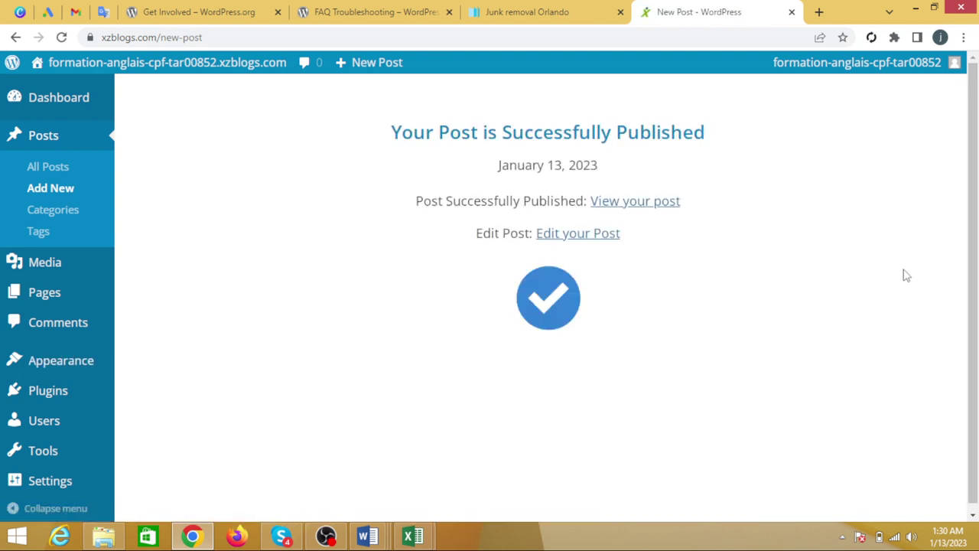
click(633, 201)
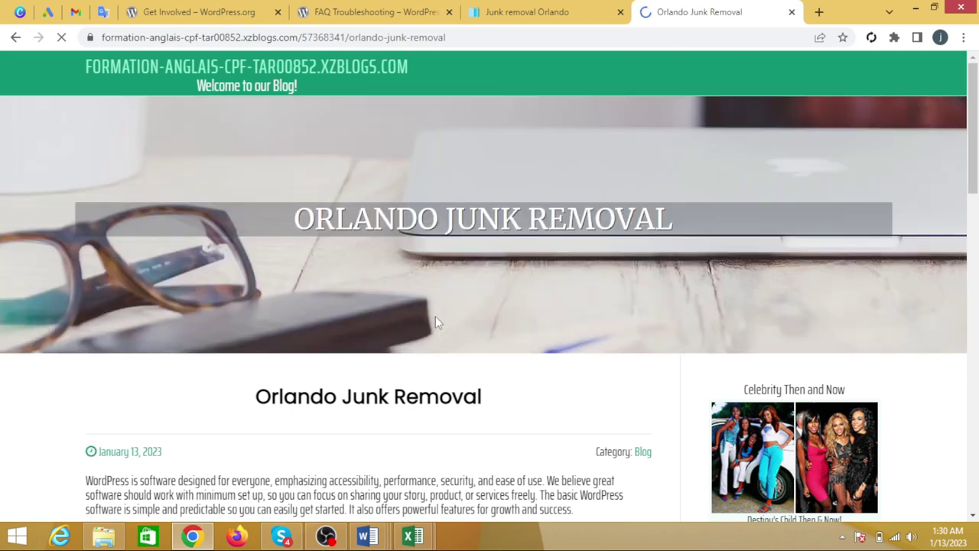
scroll(436, 321, down, 6)
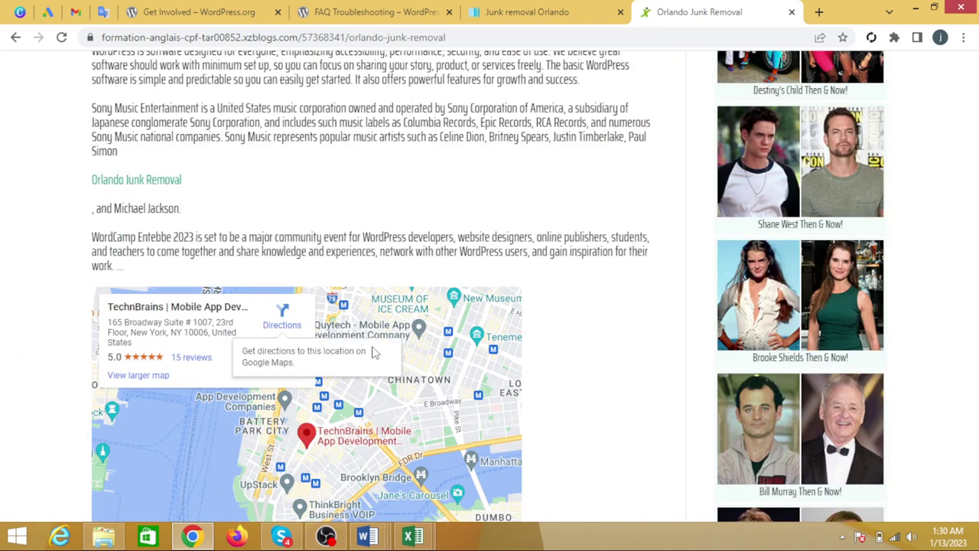
scroll(373, 352, down, 2)
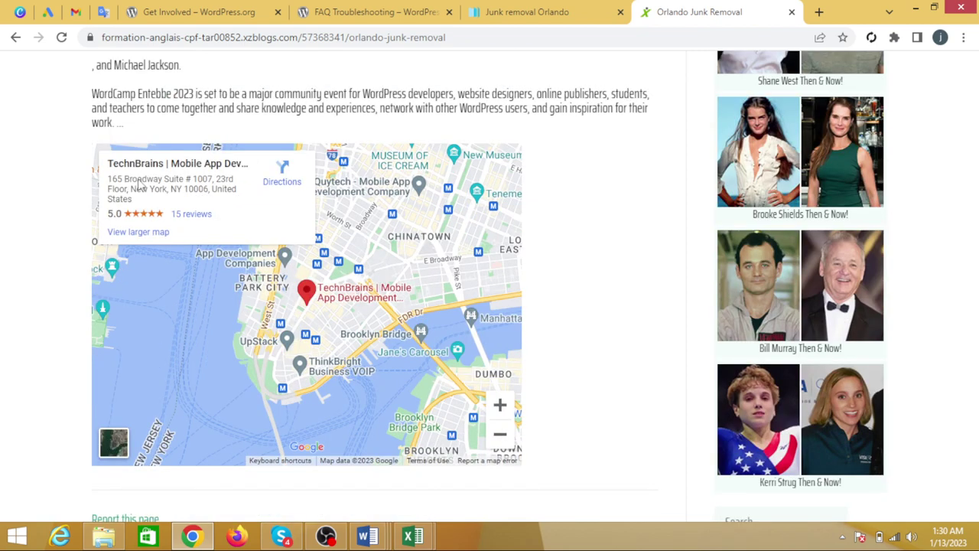
scroll(305, 350, up, 8)
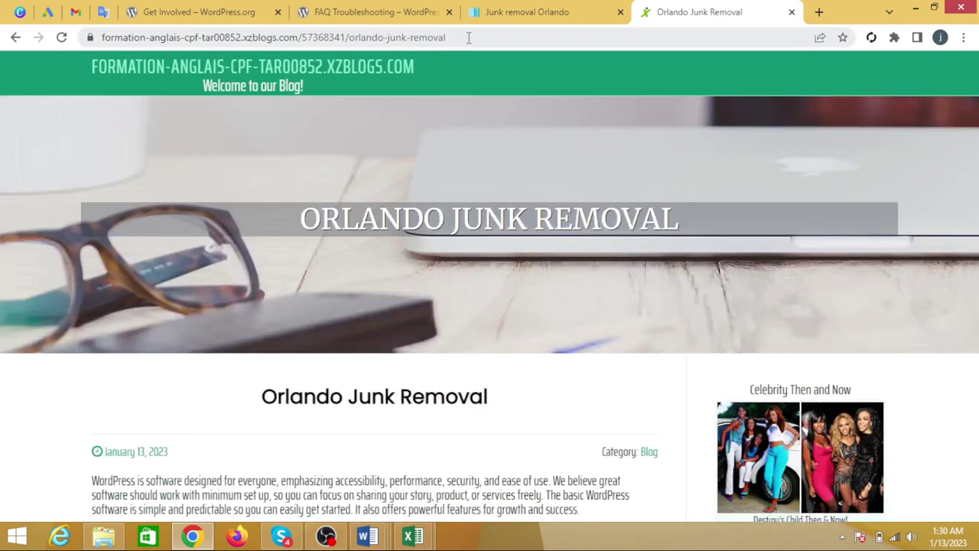
Copy the published post's URL into cell C5 of the "imbed site list e" workbook in Excel and turn it into a hyperlink.
click(470, 37)
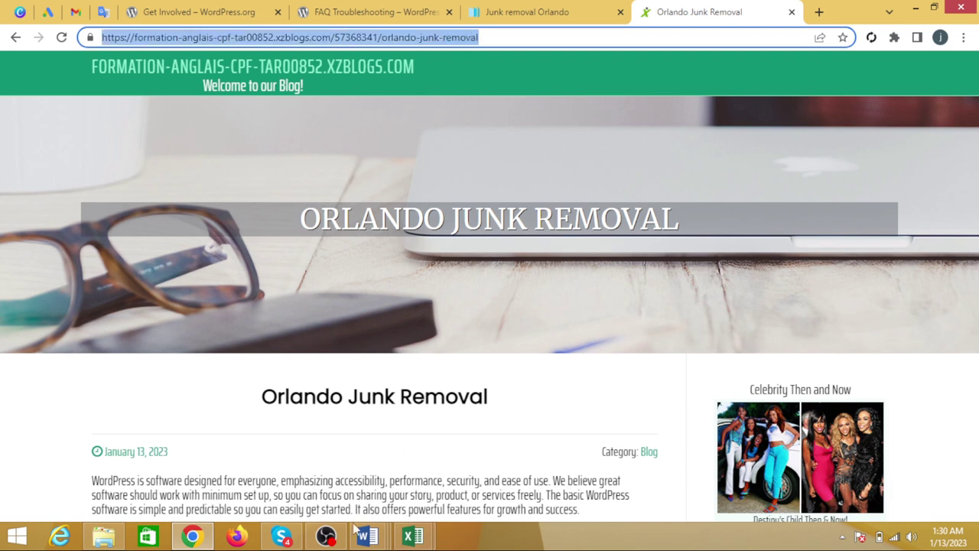
click(413, 535)
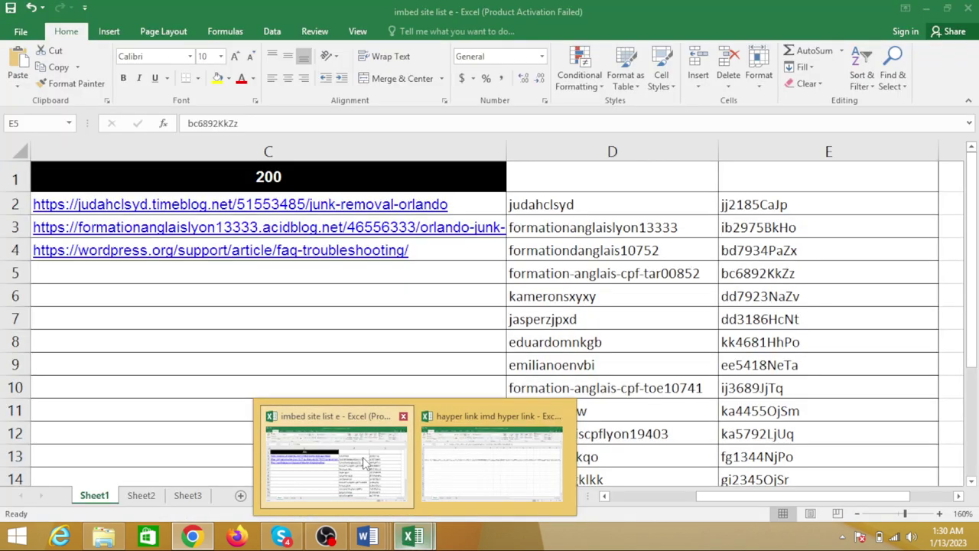
click(329, 460)
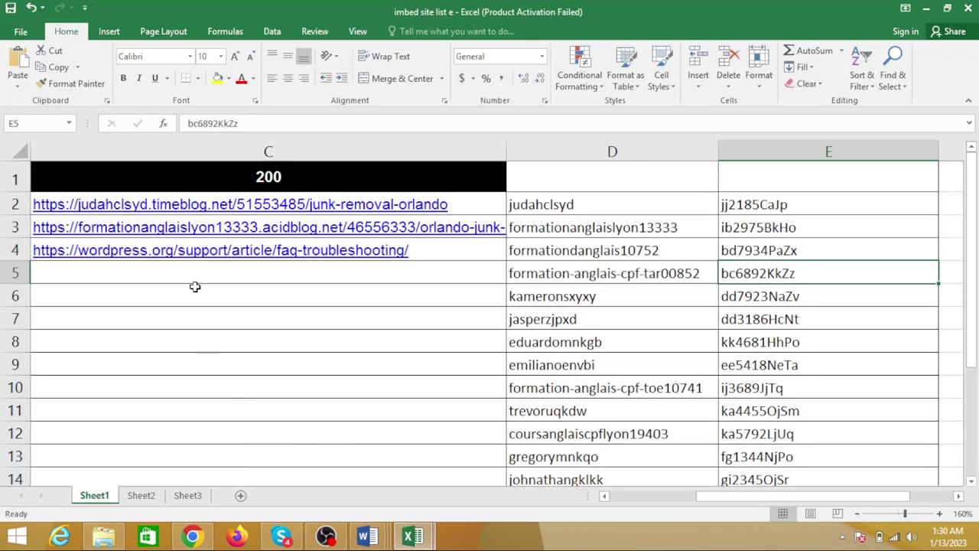
click(193, 275)
key(ctrl+v)
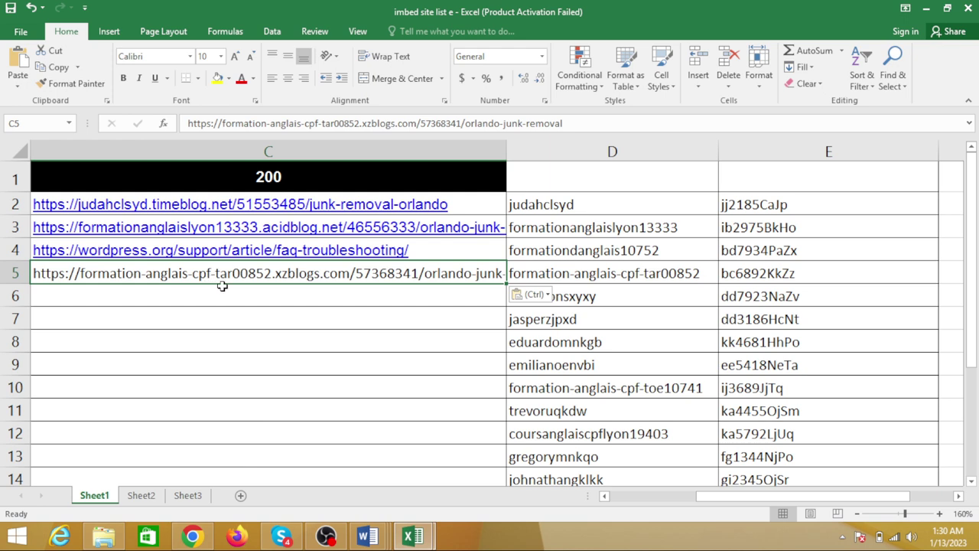
key(Escape)
key(F2)
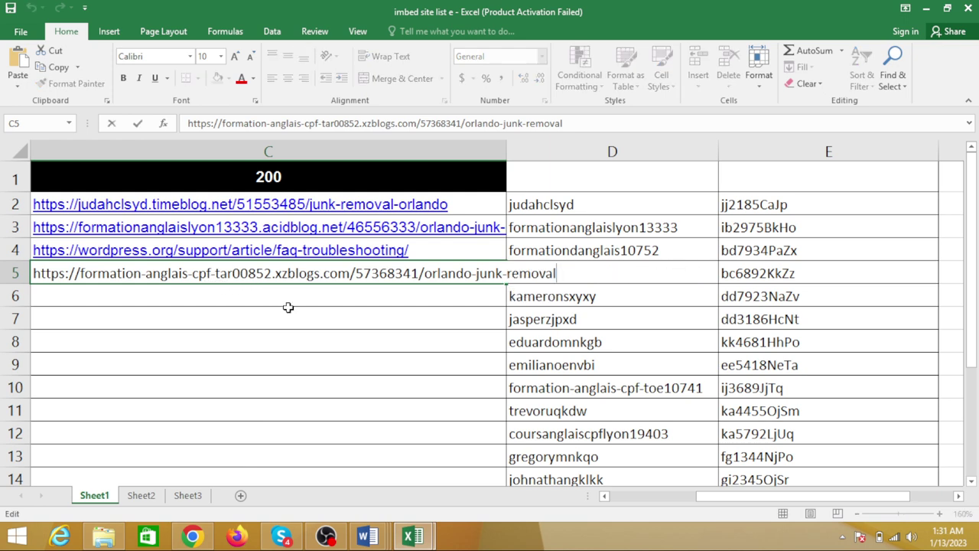
key(Return)
click(269, 335)
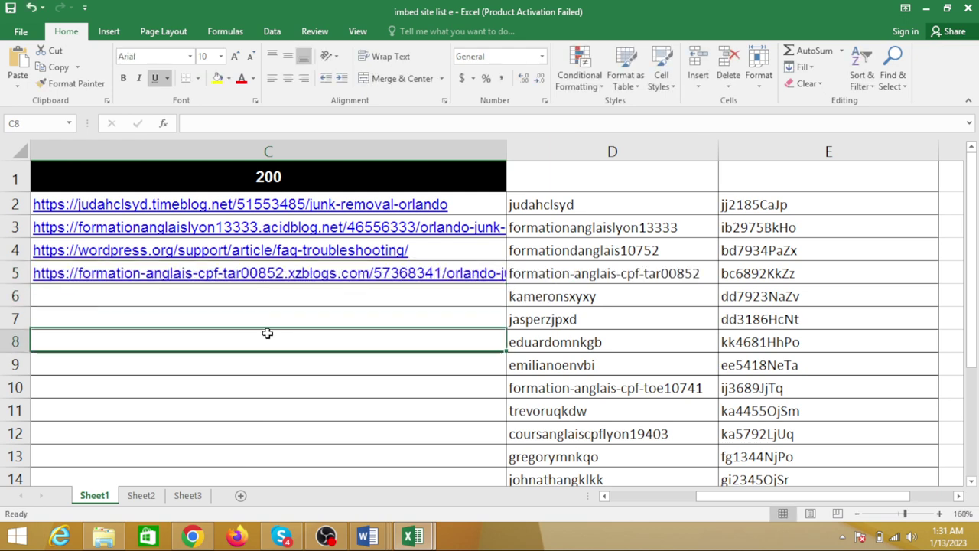
Copy the site address free-blogz.com from cell A6 of the "imbed site list e" workbook and load it in Chrome.
click(192, 536)
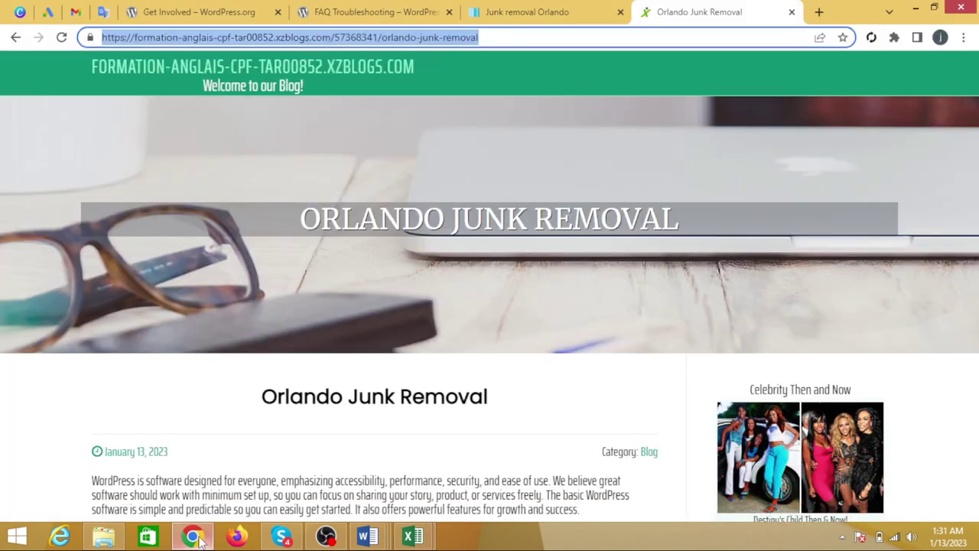
mouse_move(414, 538)
click(303, 467)
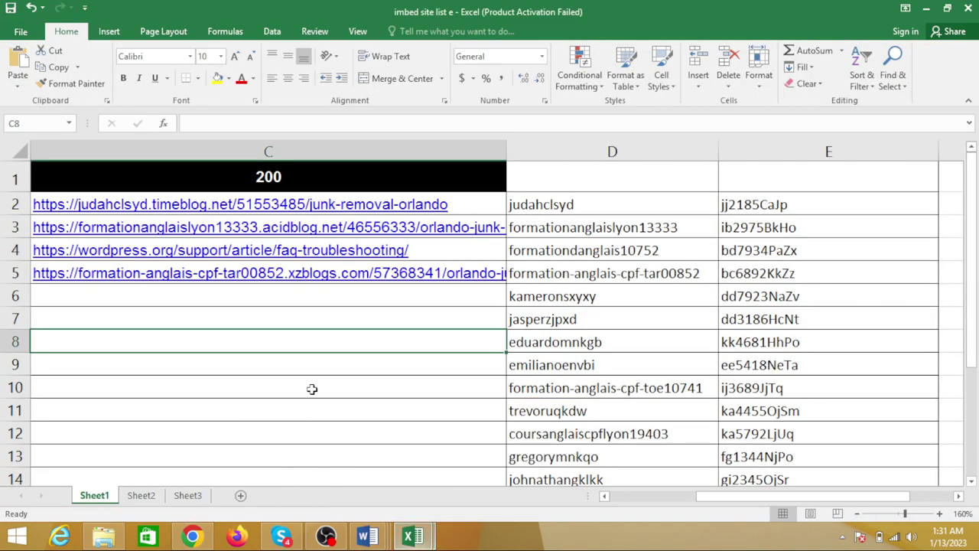
key(Up)
key(Up)
key(Left)
key(Left)
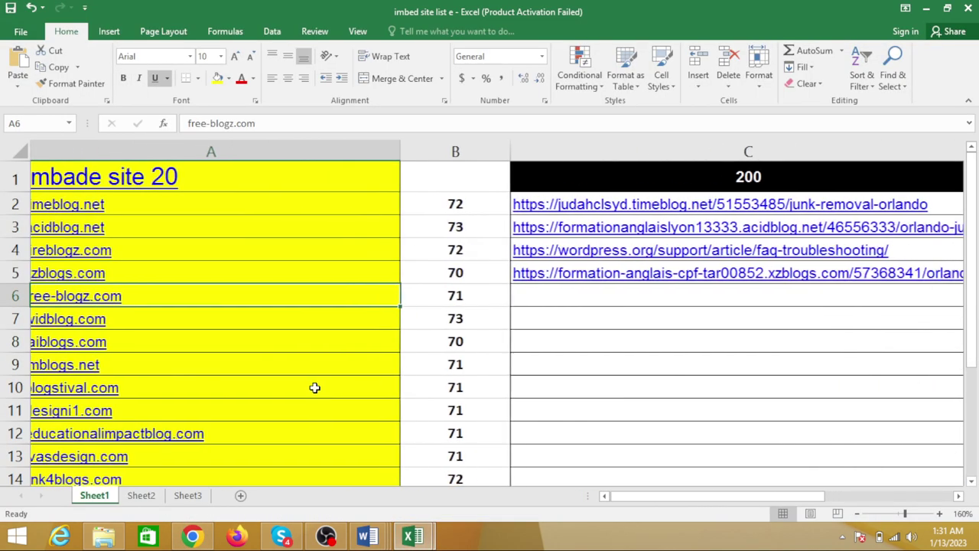
key(ctrl+c)
key(alt+Tab)
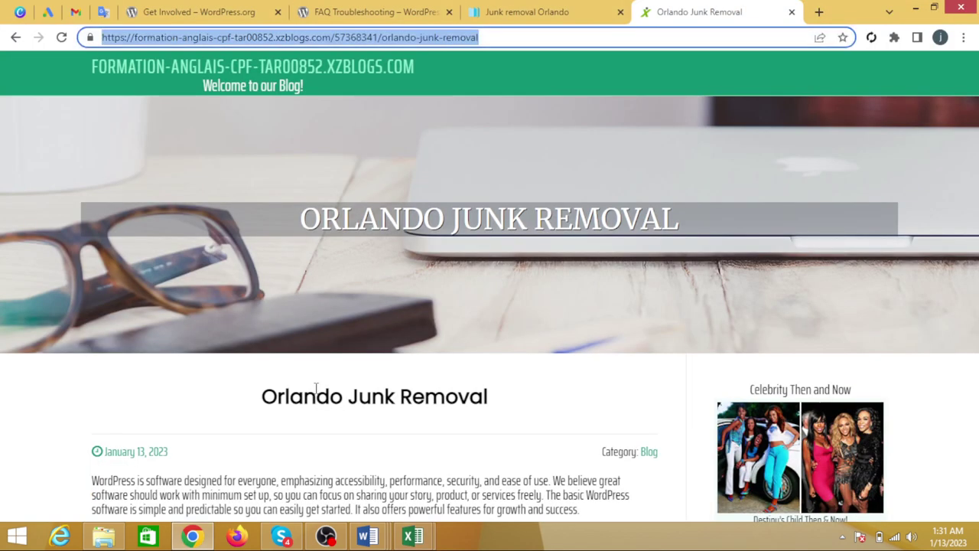
key(ctrl+v)
key(Return)
Enter the username from cell D6 in the free-blogz.com login form, and return to Excel with password cell E6 selected.
key(alt+Tab)
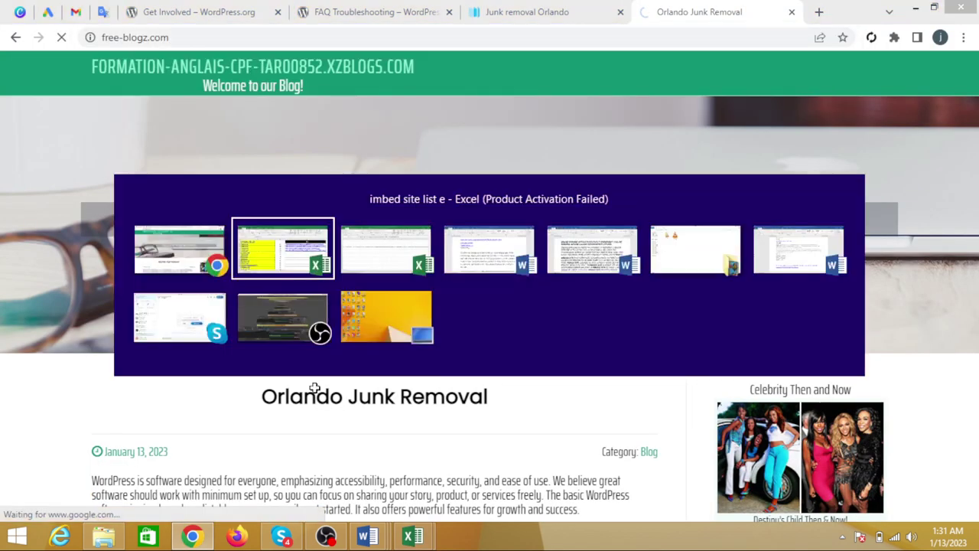
key(Right)
key(Right)
key(Right)
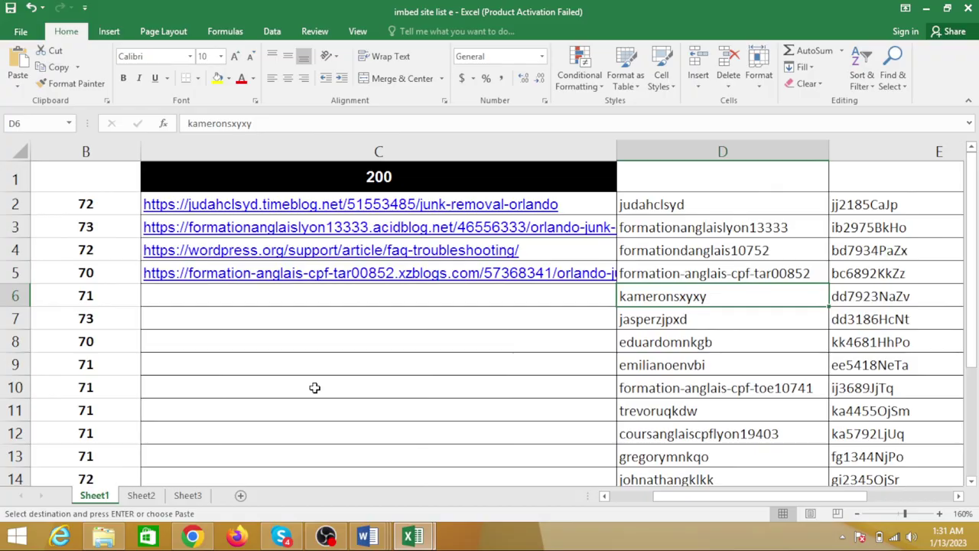
key(ctrl+c)
key(alt+Tab)
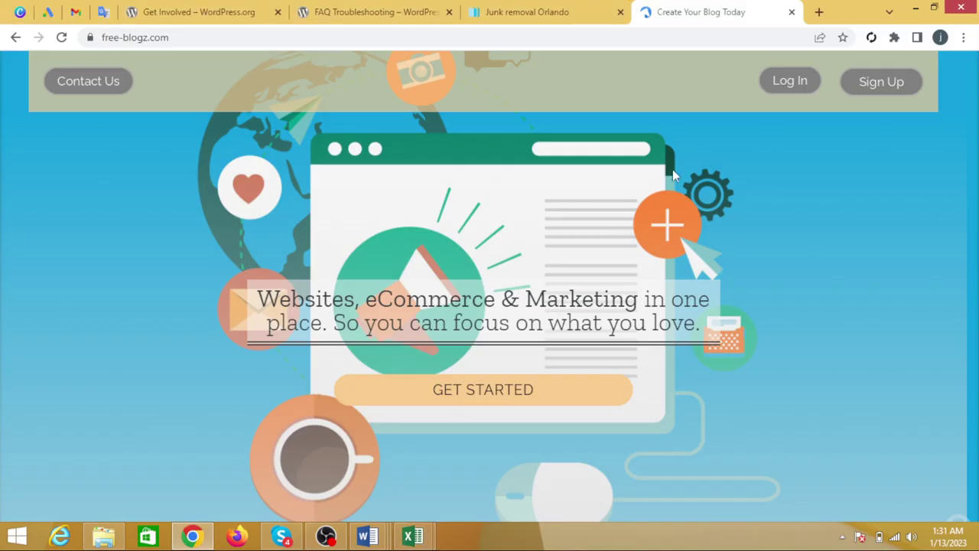
click(778, 80)
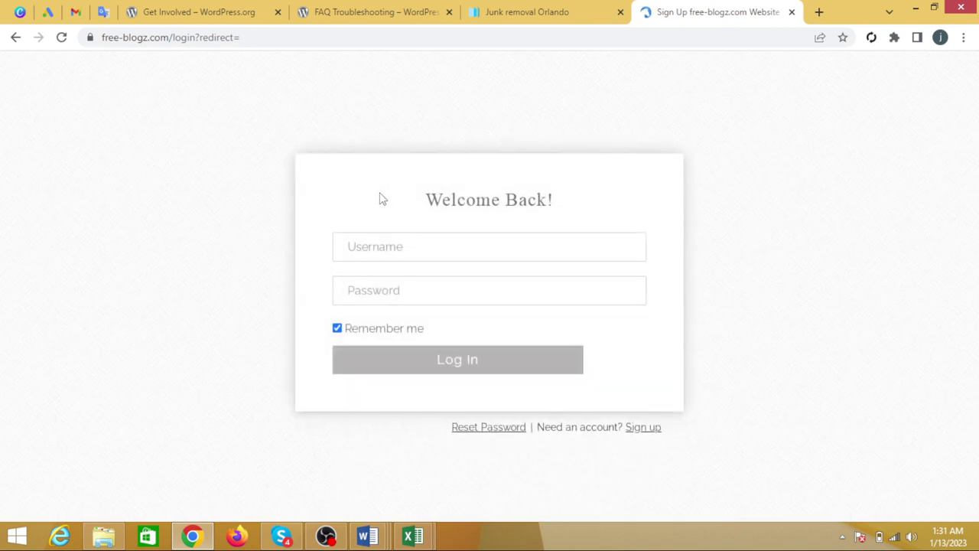
click(383, 246)
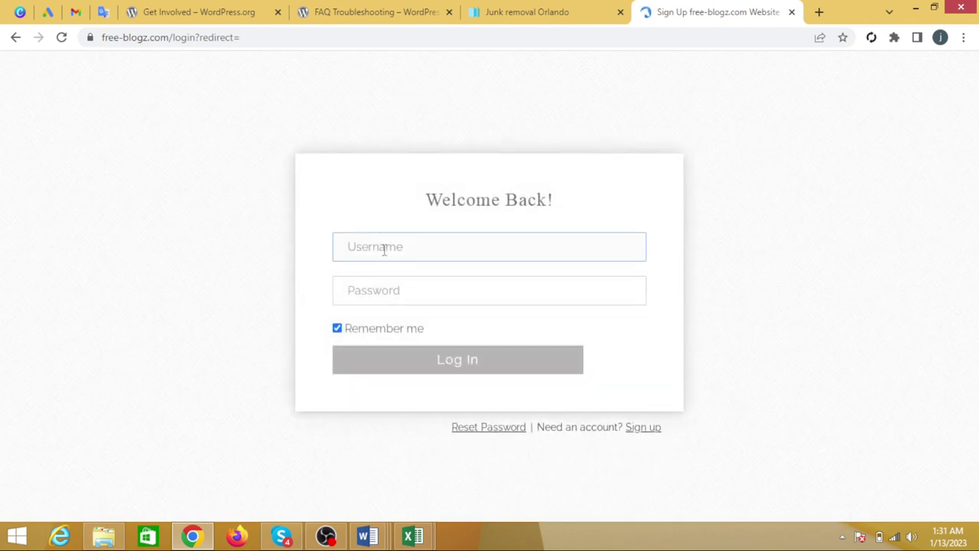
key(ctrl+v)
key(Tab)
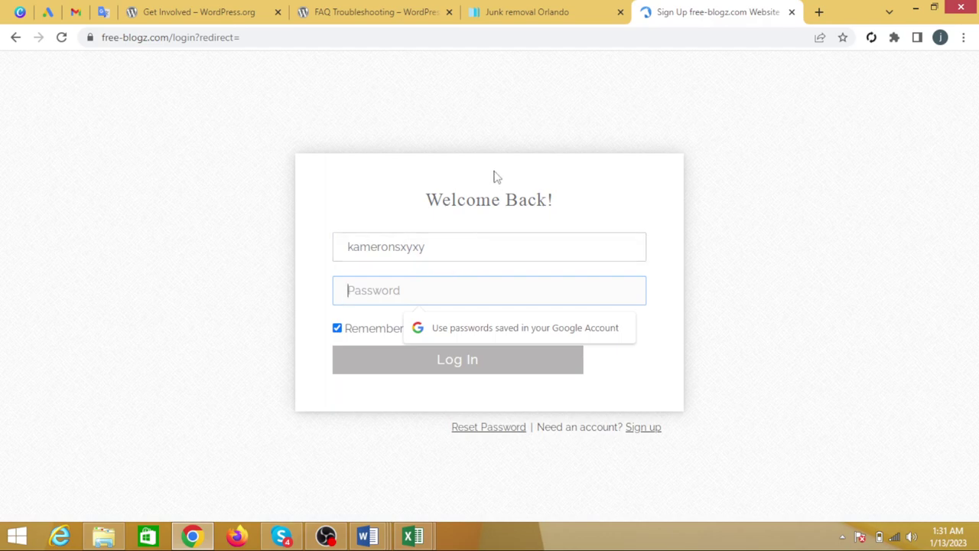
key(alt+Tab)
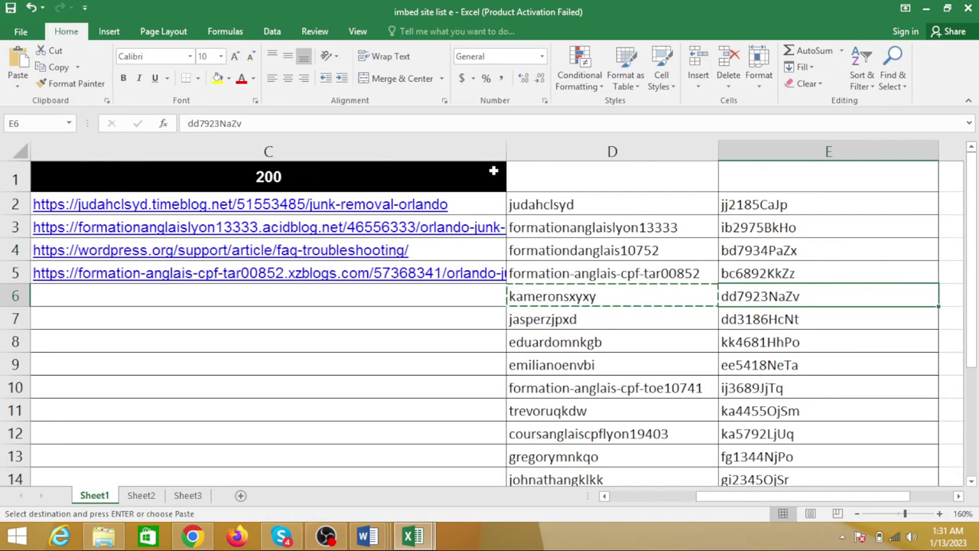
key(ctrl+v)
key(ctrl)
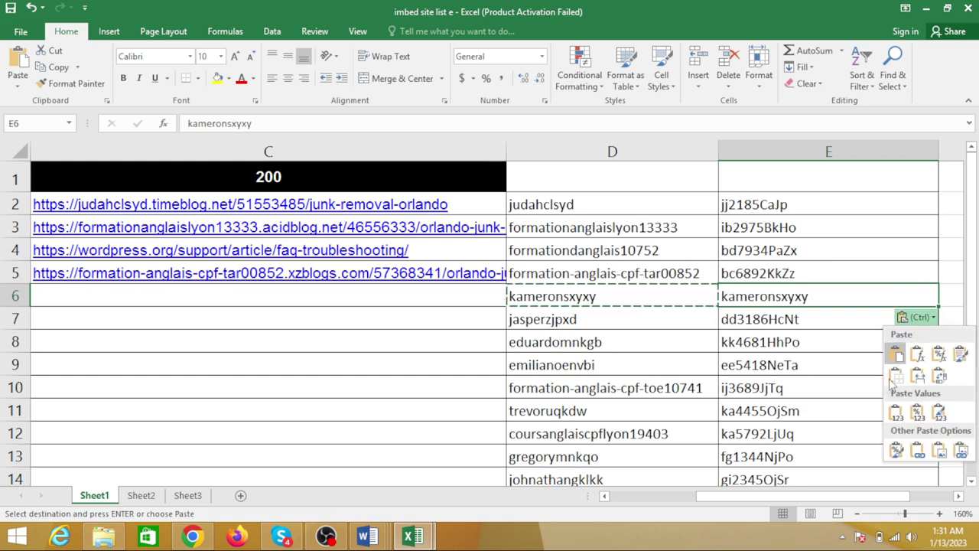
key(Escape)
key(ctrl+z)
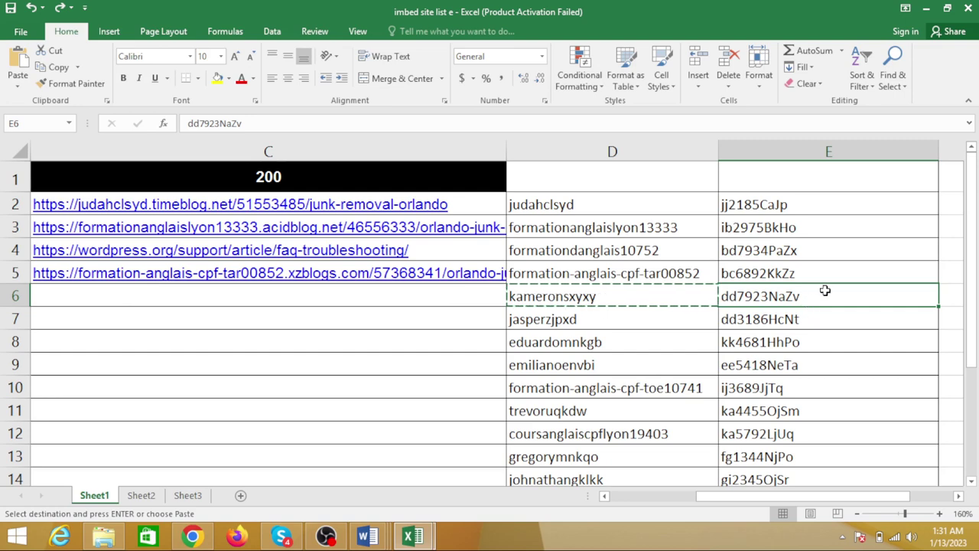
Copy the account password from cell E6 into the free-blogz.com login form's password field and log in.
key(ctrl+c)
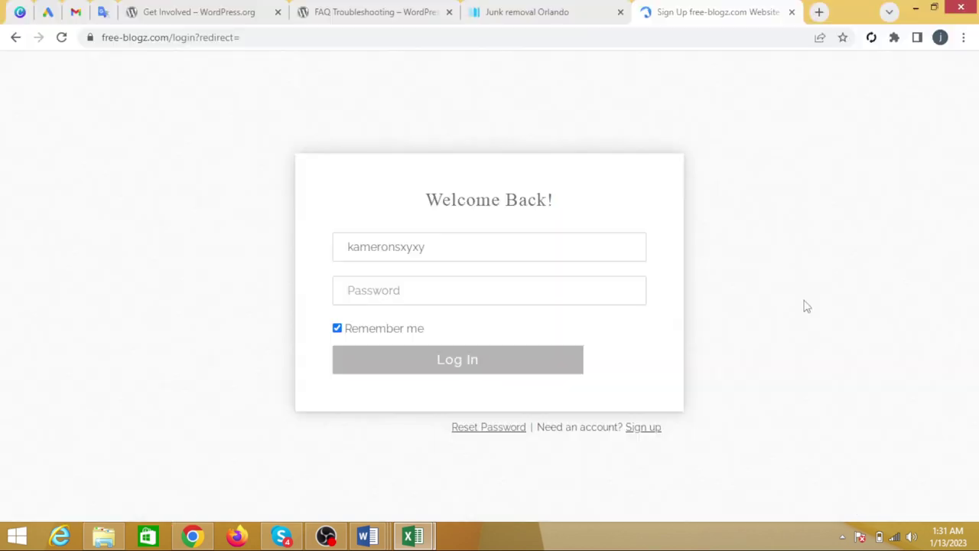
key(alt+Tab)
key(ctrl+v)
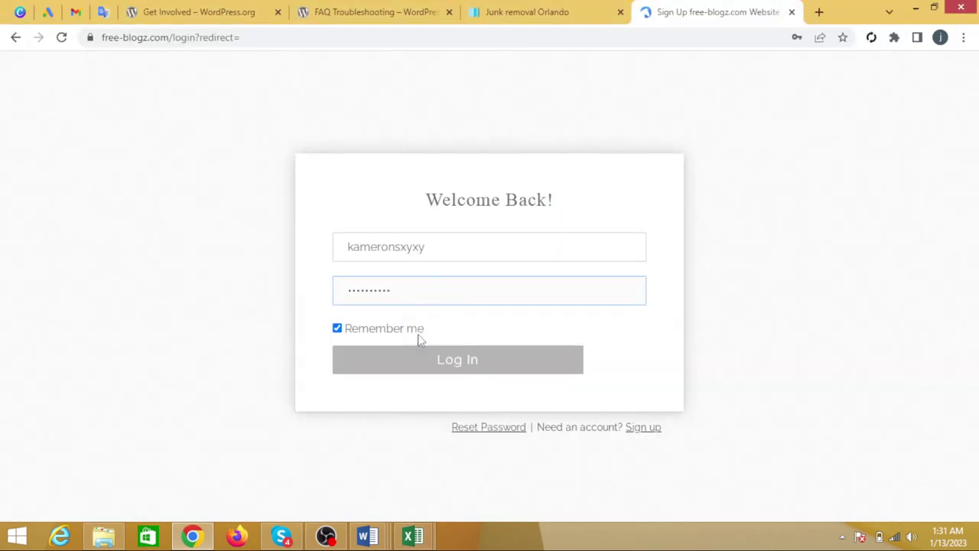
click(428, 364)
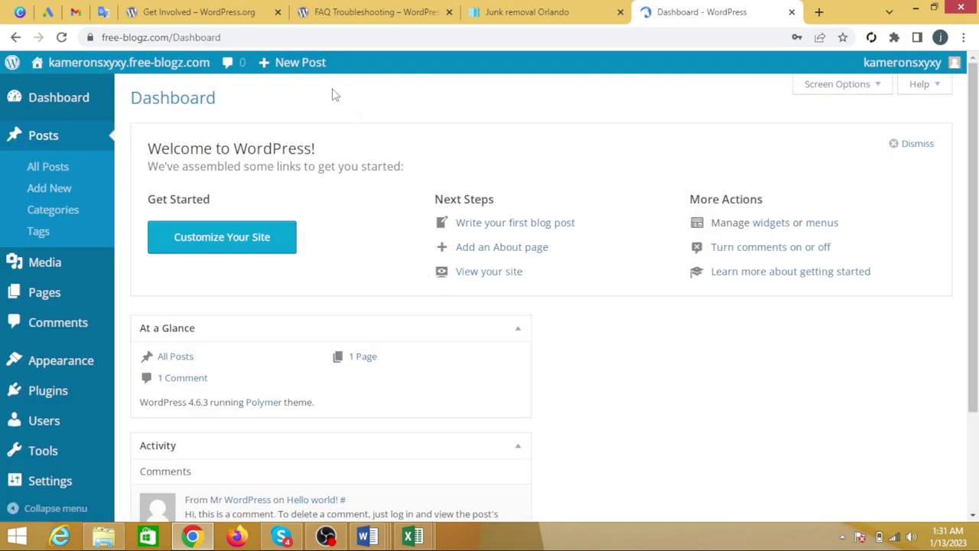
Start a new post on free-blogz.com and title it "Orando Hauling" using the keyword copied from Document1 in Word.
click(310, 72)
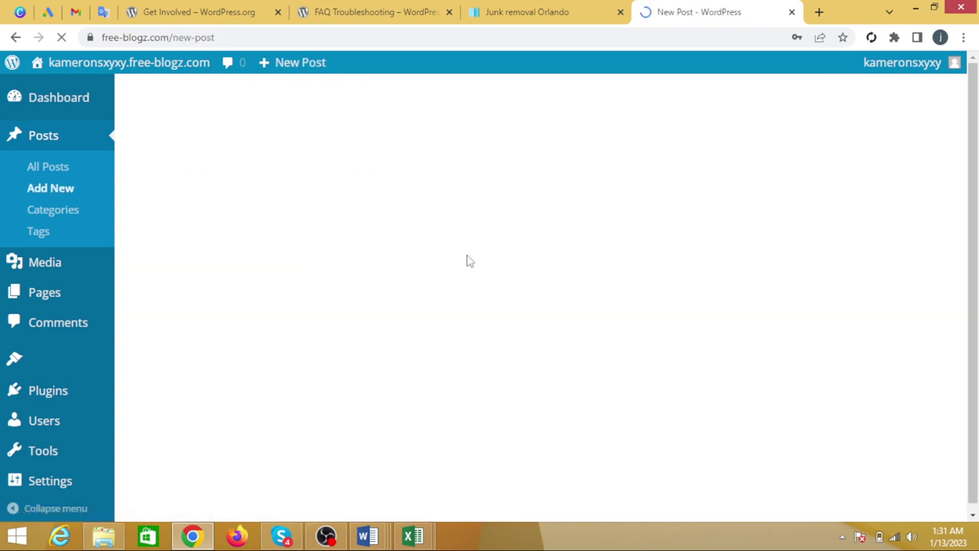
key(alt+Tab)
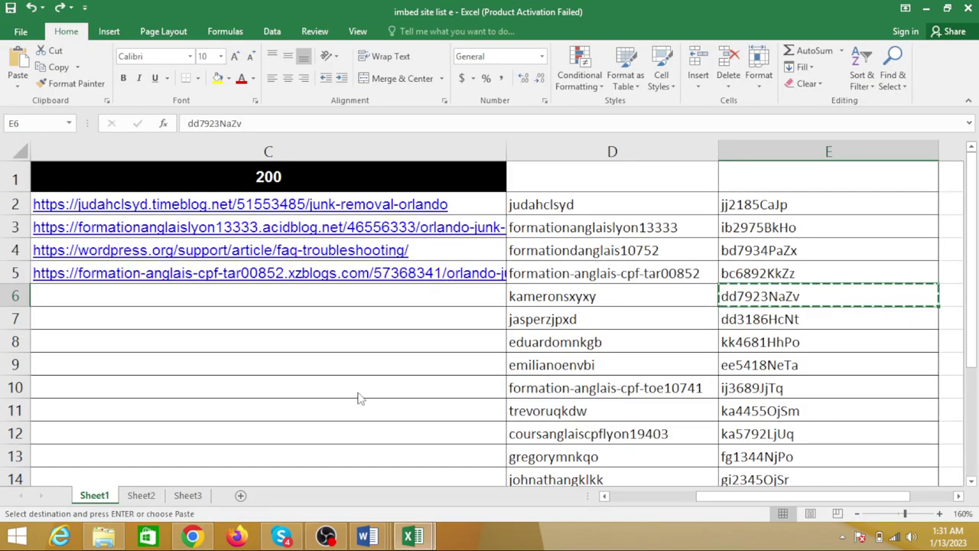
key(alt+Tab)
mouse_move(367, 536)
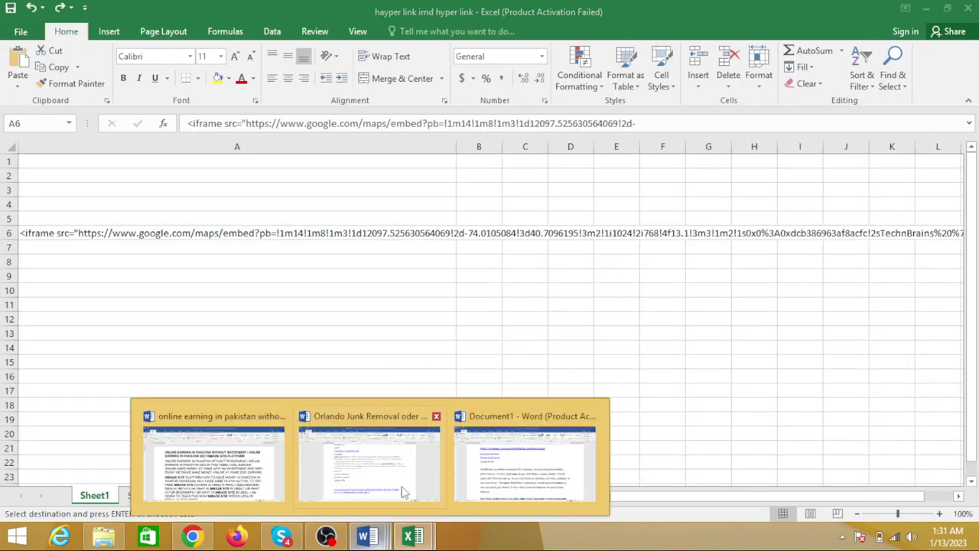
mouse_move(396, 472)
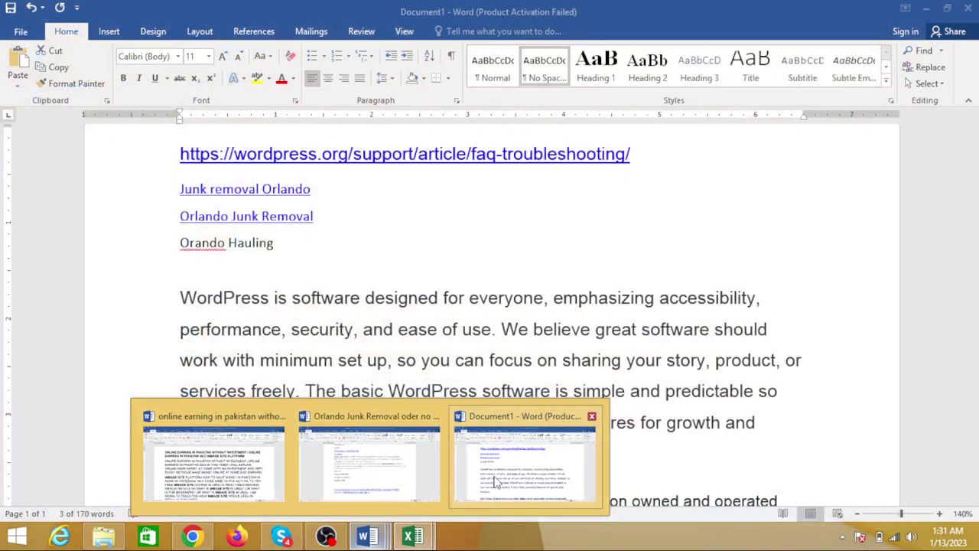
click(498, 471)
click(152, 253)
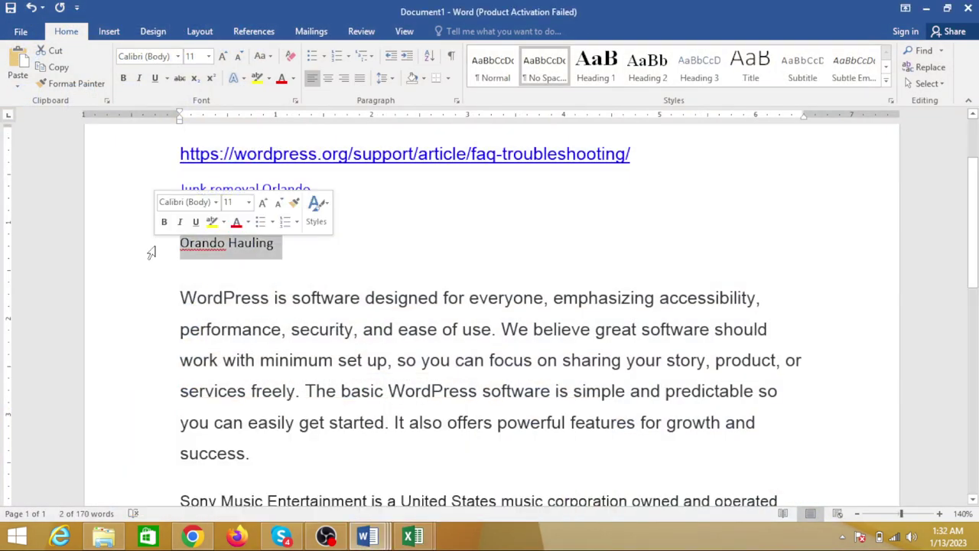
key(alt+Tab)
key(alt+Tab)
key(alt+Tab)
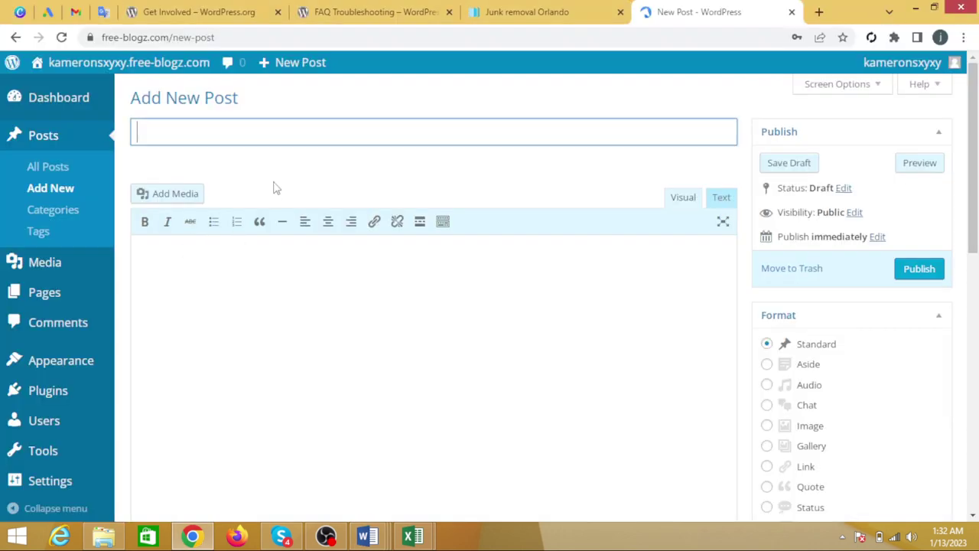
key(ctrl+v)
Copy the body text, from "WordPress is software designed for everyone" to the end of Document1 in Word, into the new post's body in Chrome.
click(233, 259)
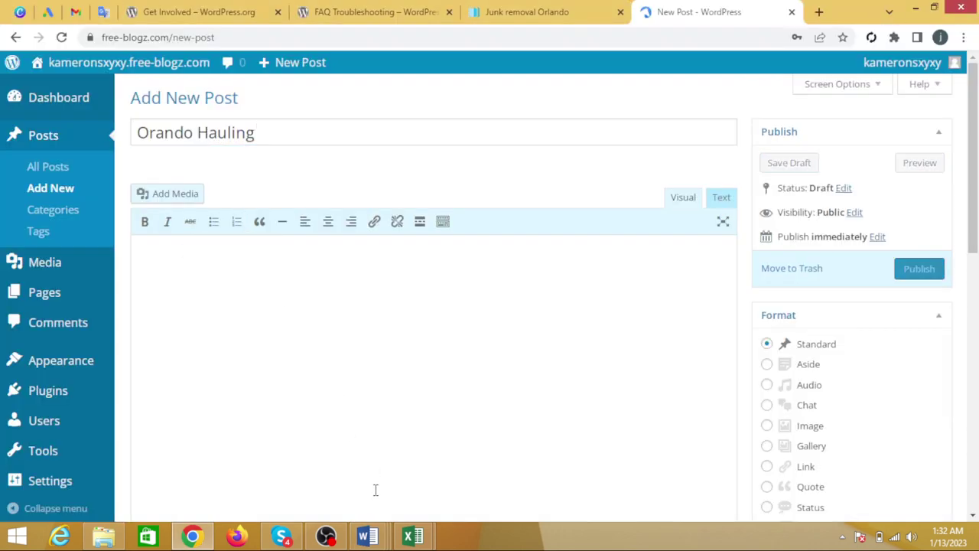
mouse_move(368, 534)
click(505, 468)
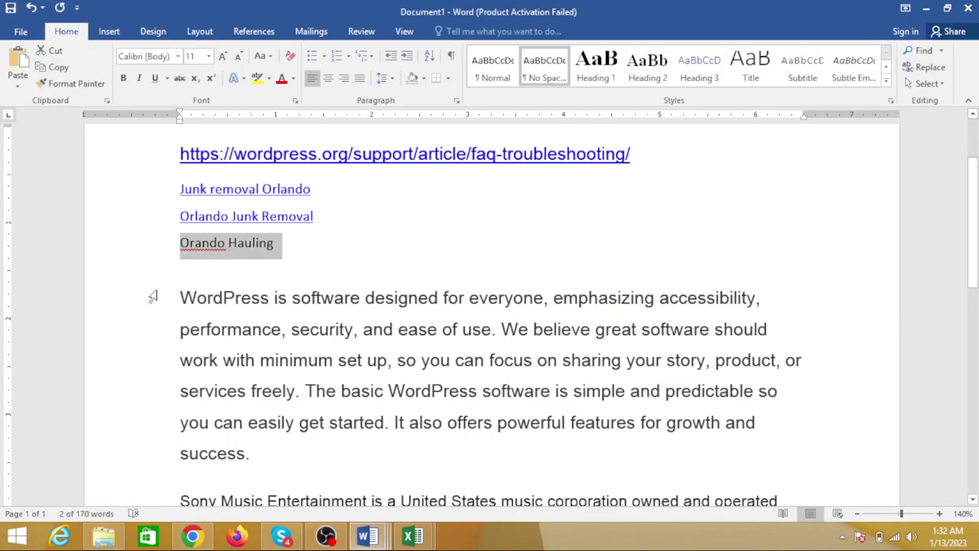
drag(149, 295, 505, 538)
key(ctrl+c)
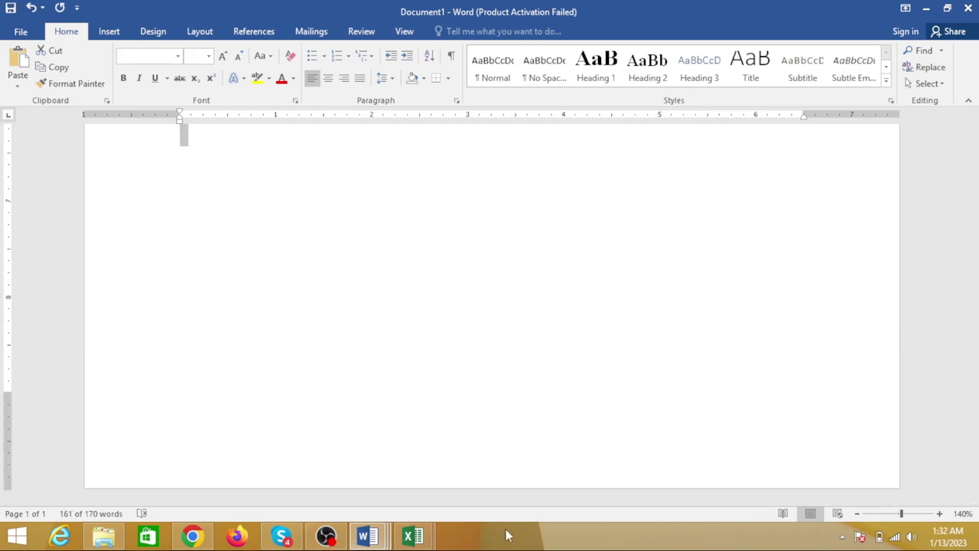
key(alt+Tab)
key(ctrl+v)
key(alt+Tab)
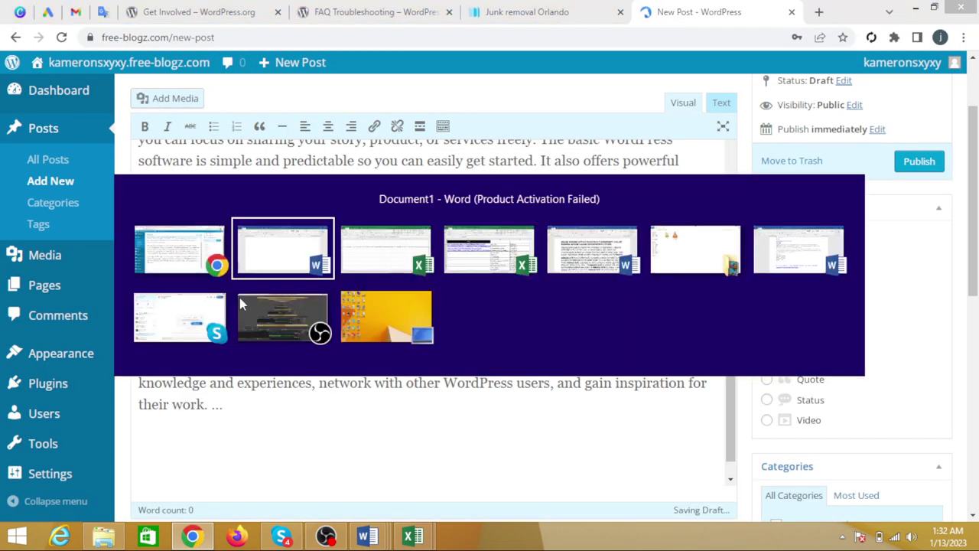
scroll(295, 330, up, 10)
scroll(274, 313, up, 3)
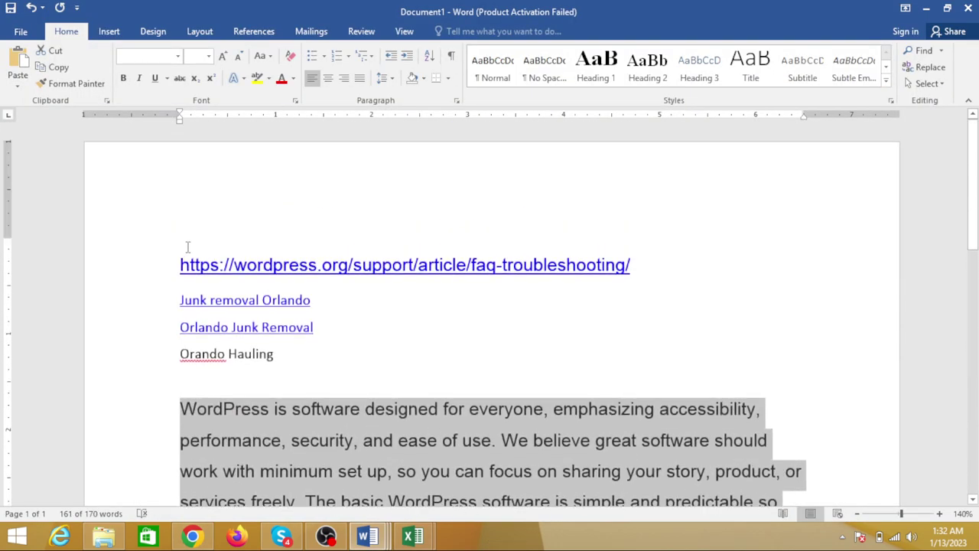
click(153, 264)
drag(179, 356, 277, 356)
right_click(215, 359)
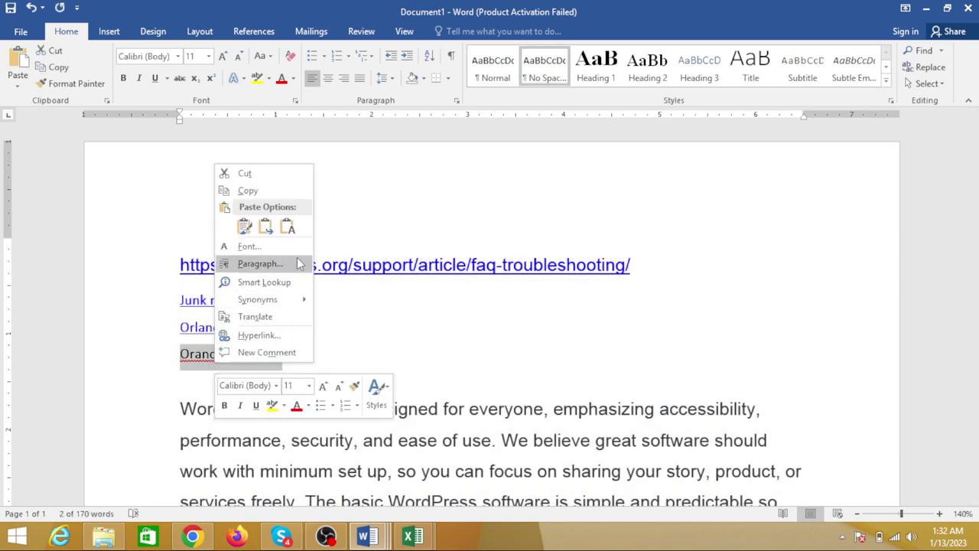
mouse_move(270, 304)
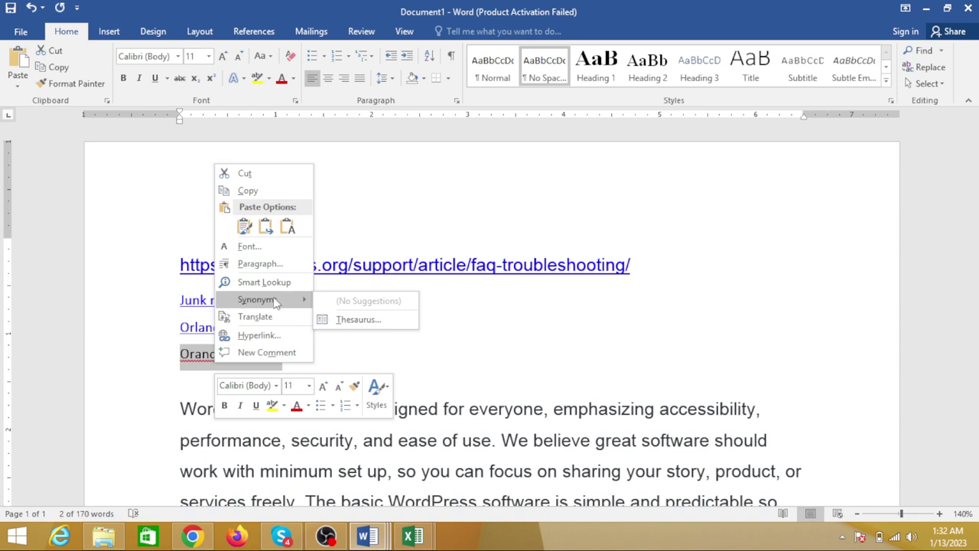
click(437, 337)
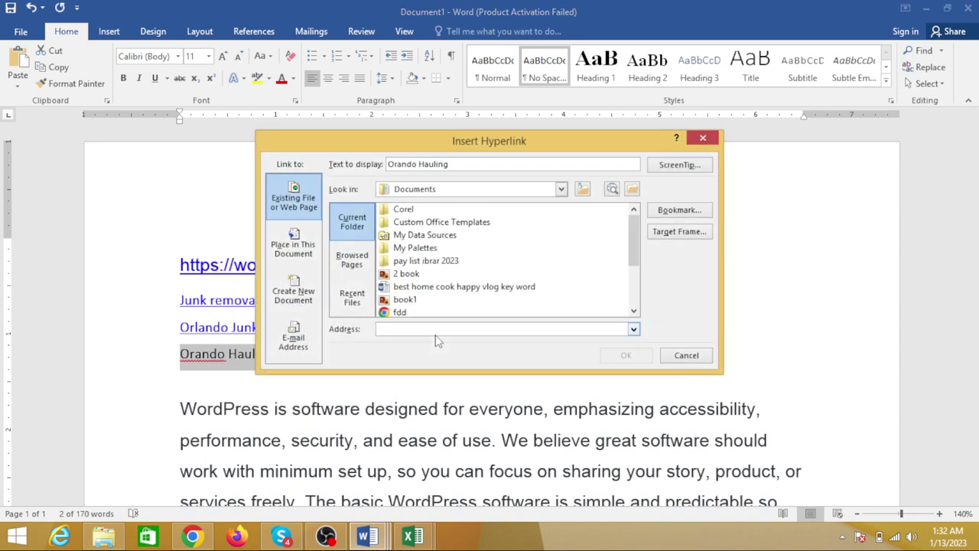
key(ctrl+v)
key(Return)
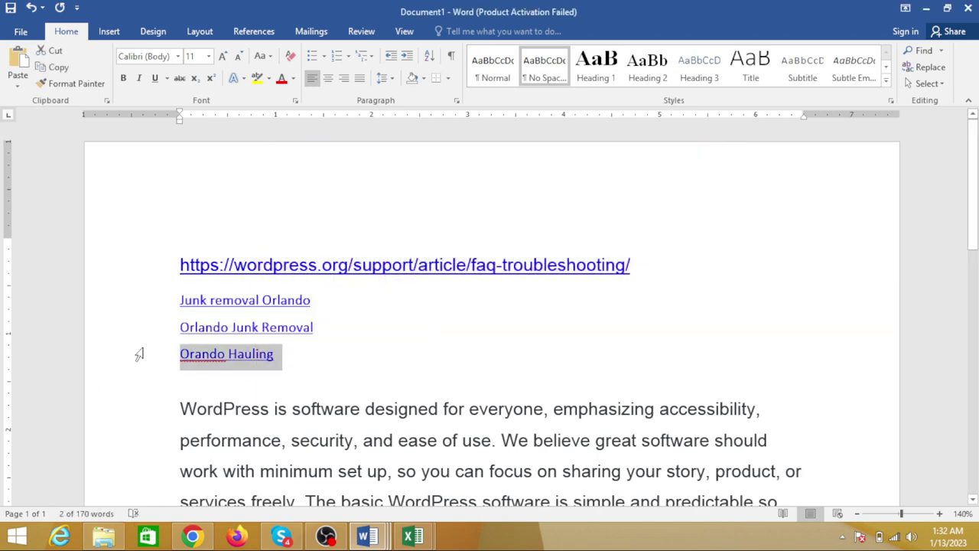
Insert the linked keyword "Orando Hauling" after "WordCamp" in the post's last paragraph in Chrome, and place the cursor at the body's end.
key(alt+Tab)
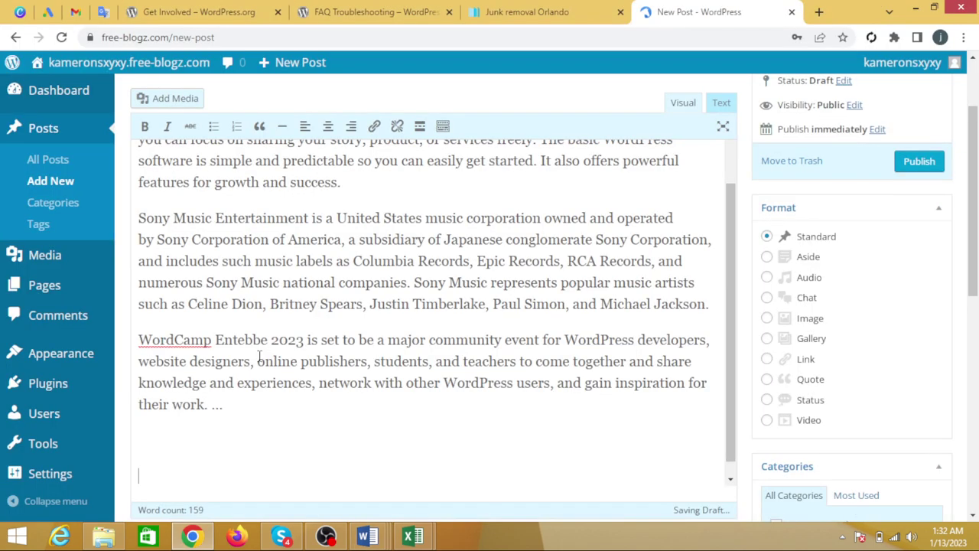
click(213, 340)
key(ctrl+v)
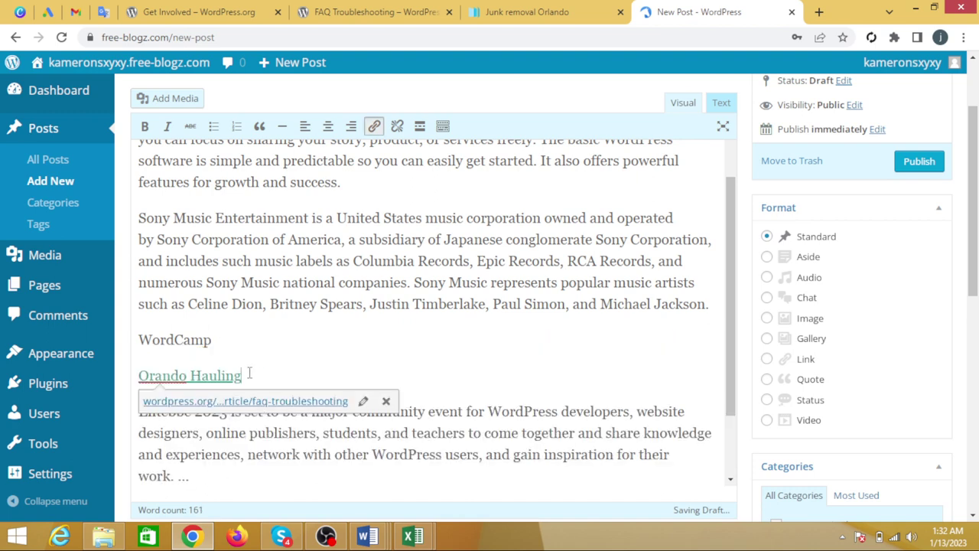
scroll(229, 379, down, 5)
click(199, 294)
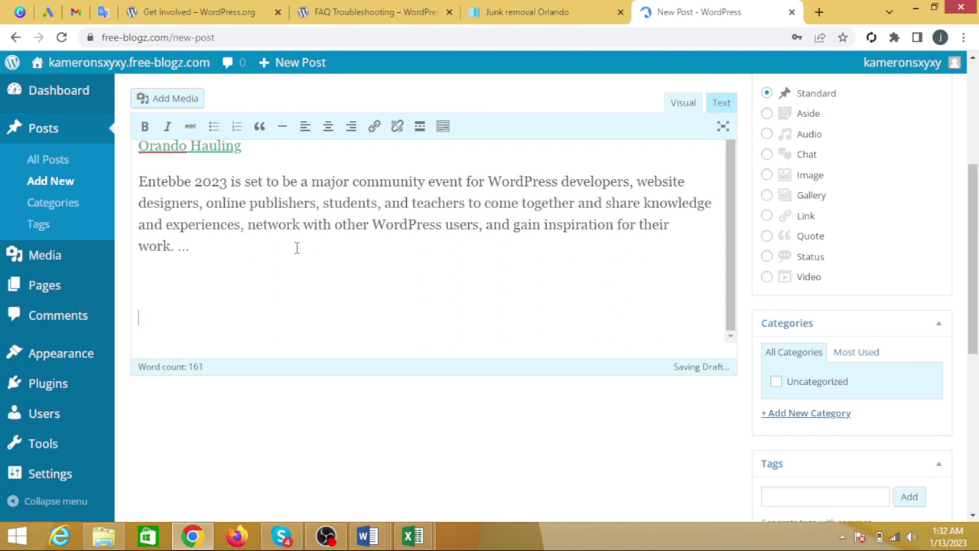
Review the post's paragraphs and the placement of the linked keyword in the body.
scroll(244, 252, up, 2)
scroll(225, 257, down, 2)
scroll(239, 234, up, 1)
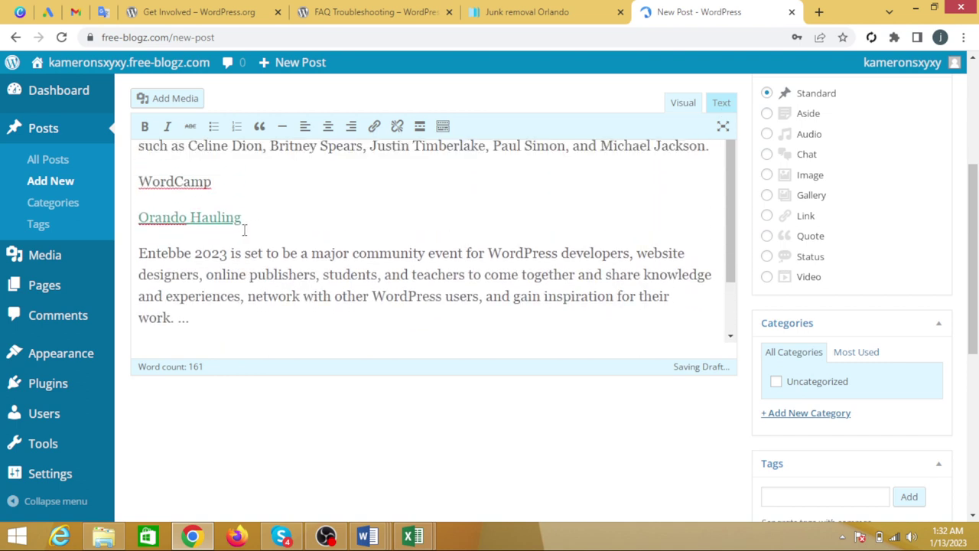
scroll(607, 309, up, 2)
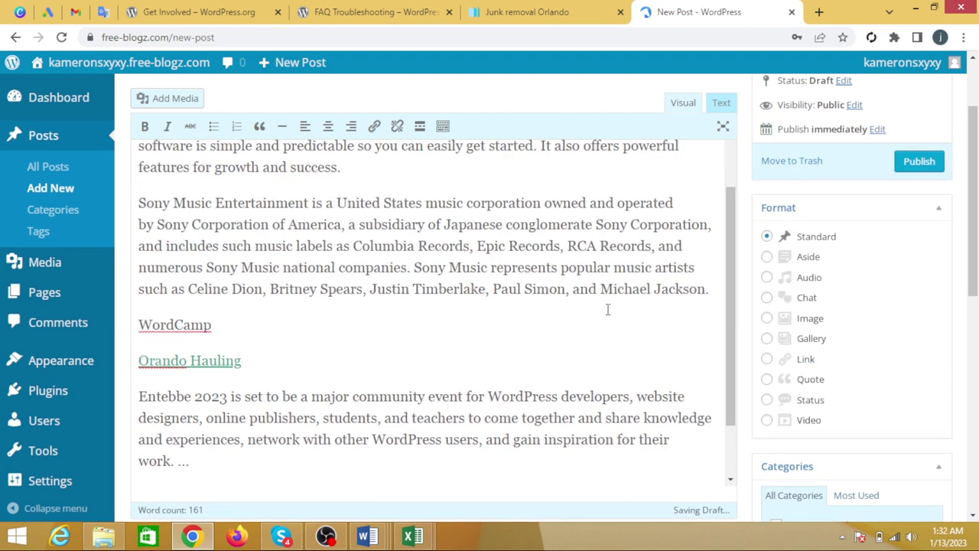
scroll(341, 332, down, 1)
scroll(481, 290, up, 1)
scroll(389, 312, up, 1)
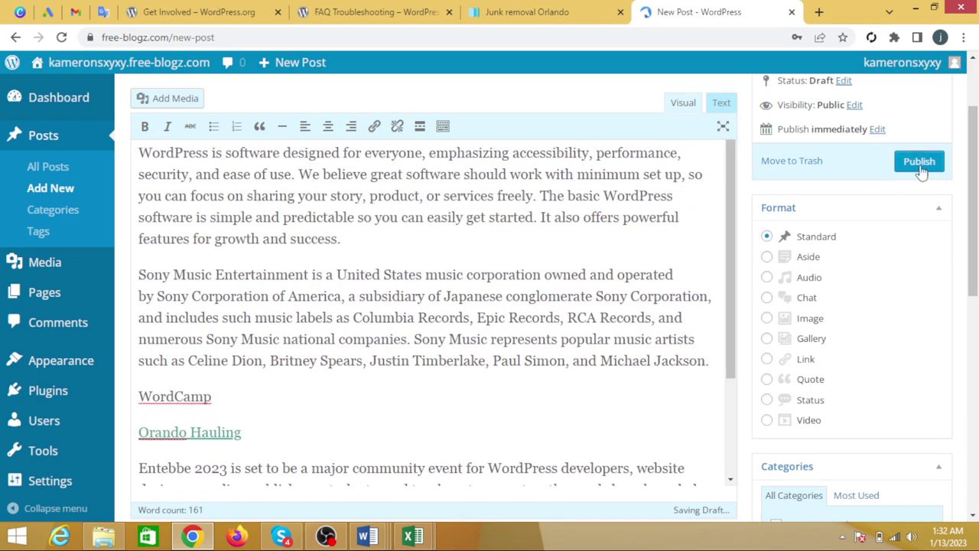
scroll(336, 327, down, 1)
scroll(336, 327, down, 1)
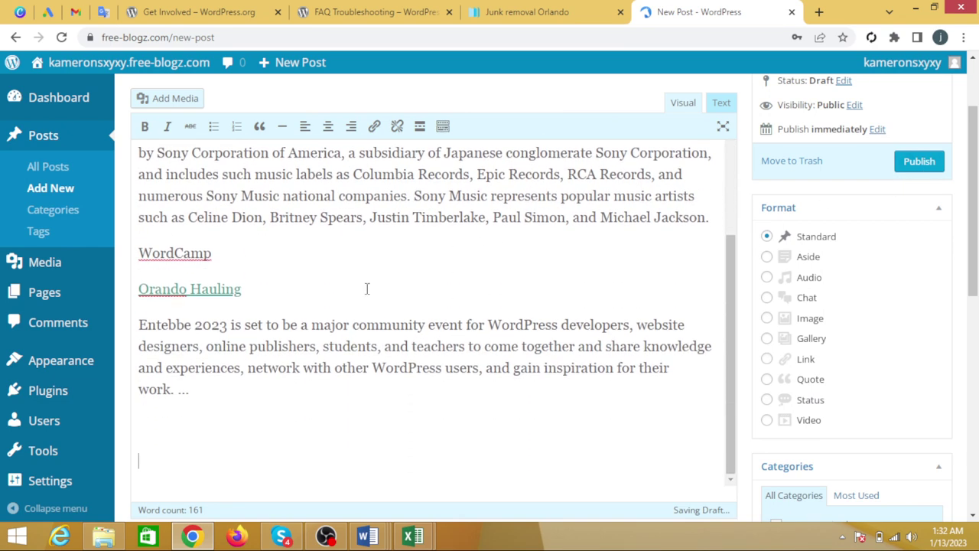
Replace the two trailing &nbsp; lines in the post's HTML with the map iframe code from cell A6 of Excel's "hayper link imd hyper link" workbook.
click(723, 103)
scroll(229, 380, down, 2)
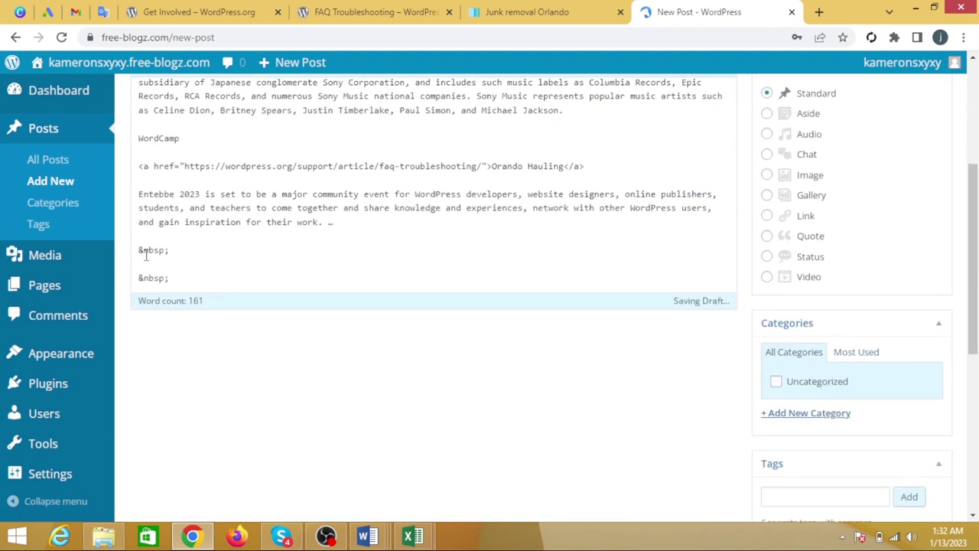
drag(140, 254, 216, 302)
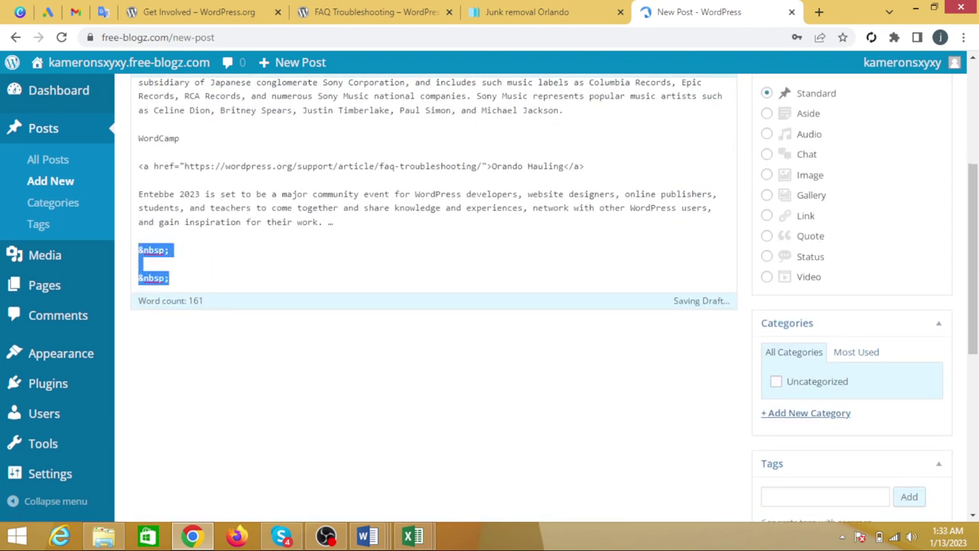
click(417, 537)
click(509, 457)
key(ctrl+c)
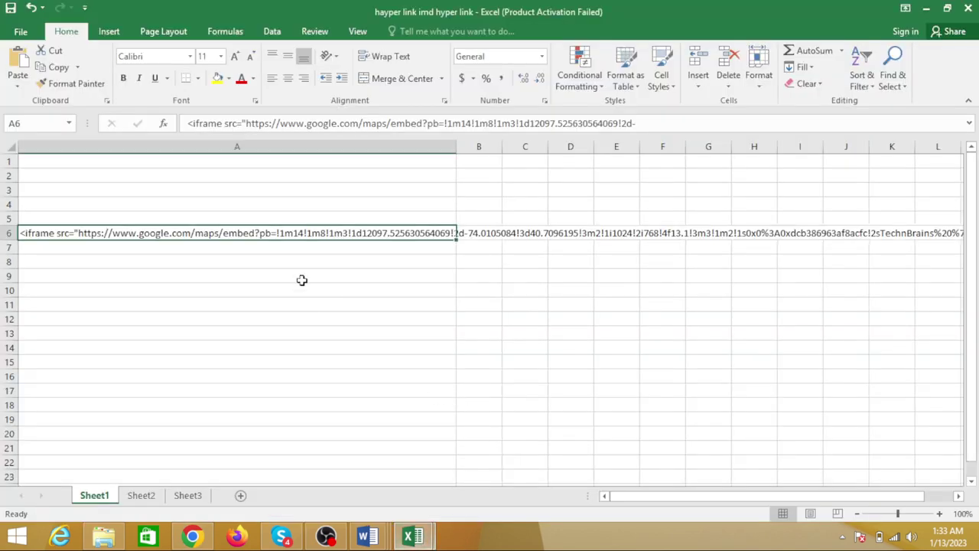
key(alt+Tab)
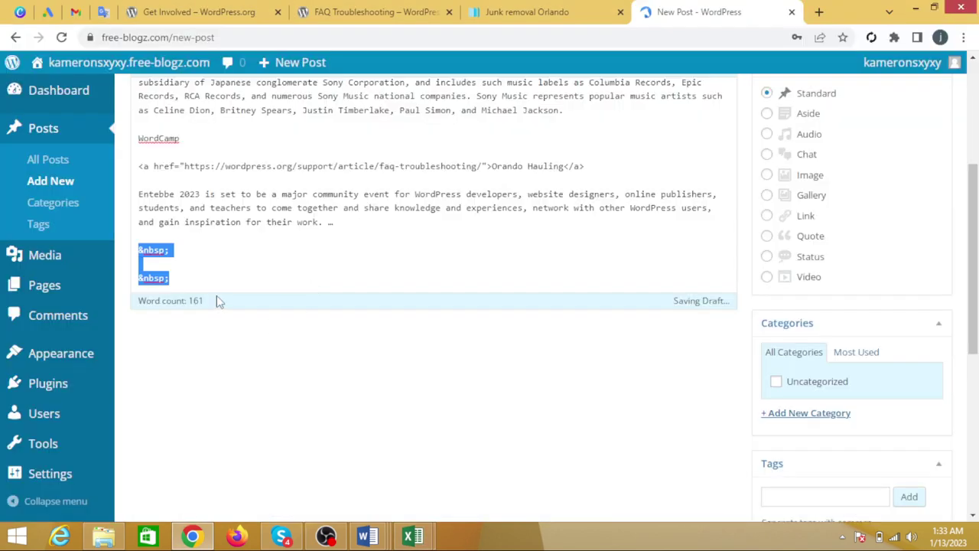
key(ctrl+v)
Publish the post and open its live page to check the linked keyword and embedded map.
scroll(742, 204, up, 3)
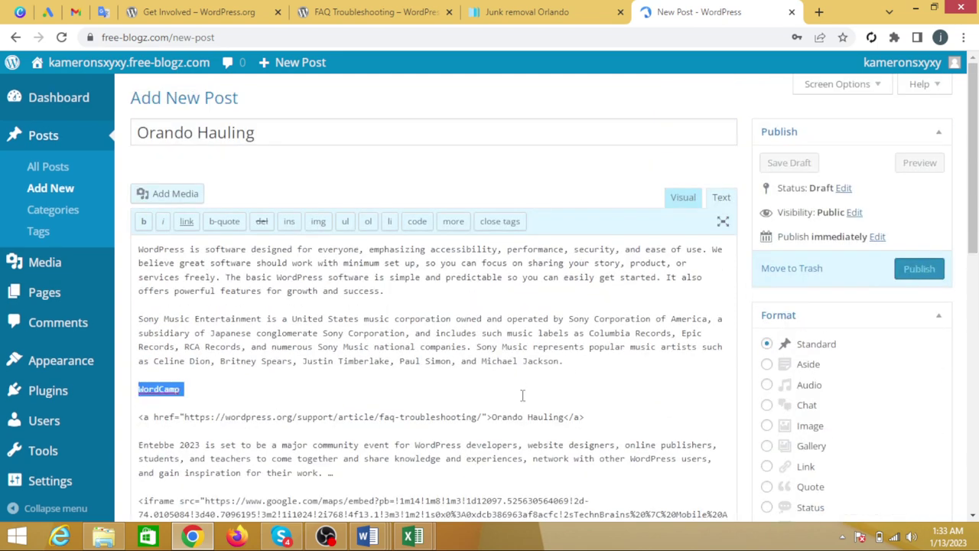
click(901, 269)
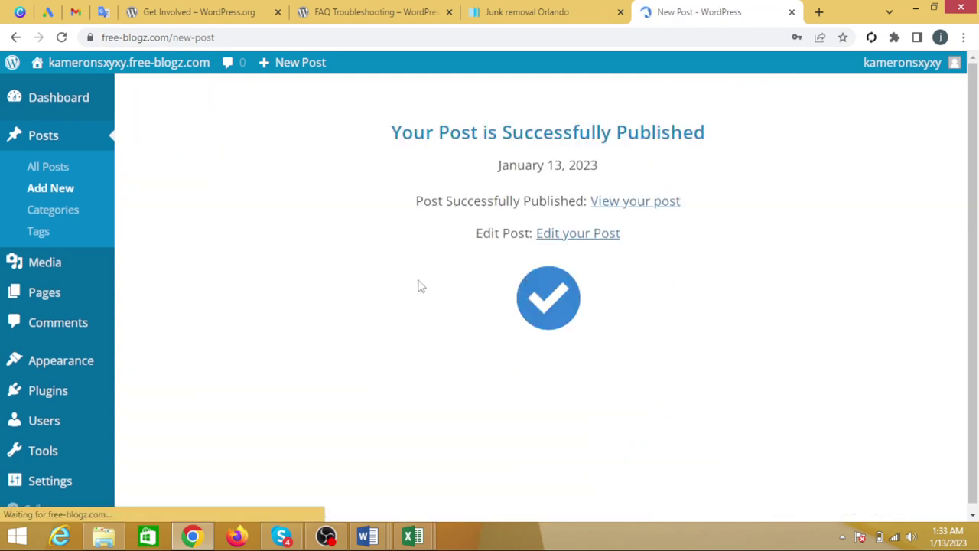
click(619, 201)
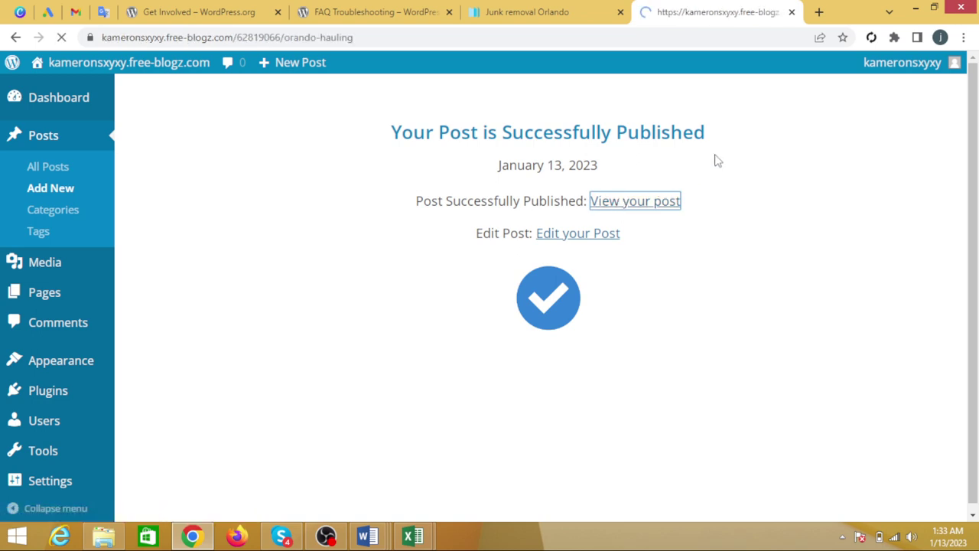
scroll(313, 323, down, 8)
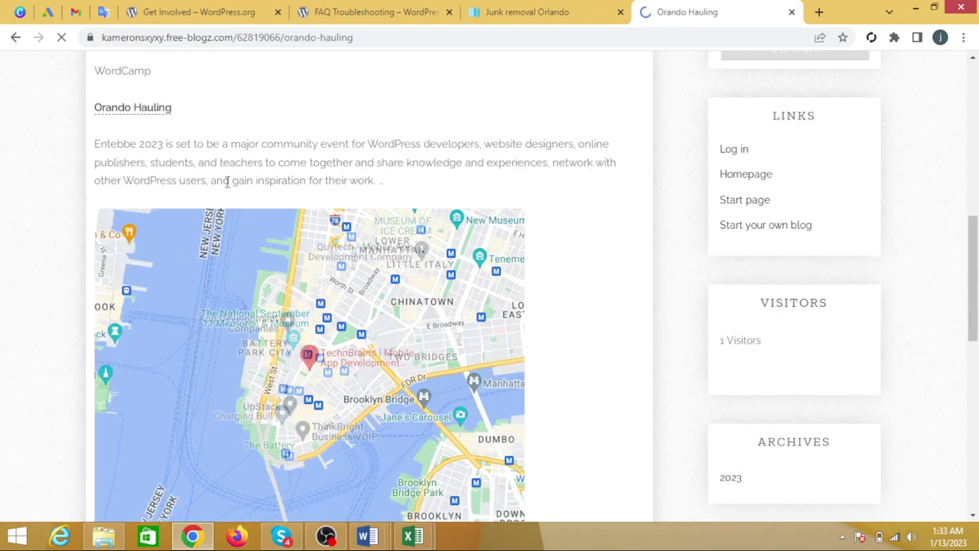
scroll(187, 329, up, 2)
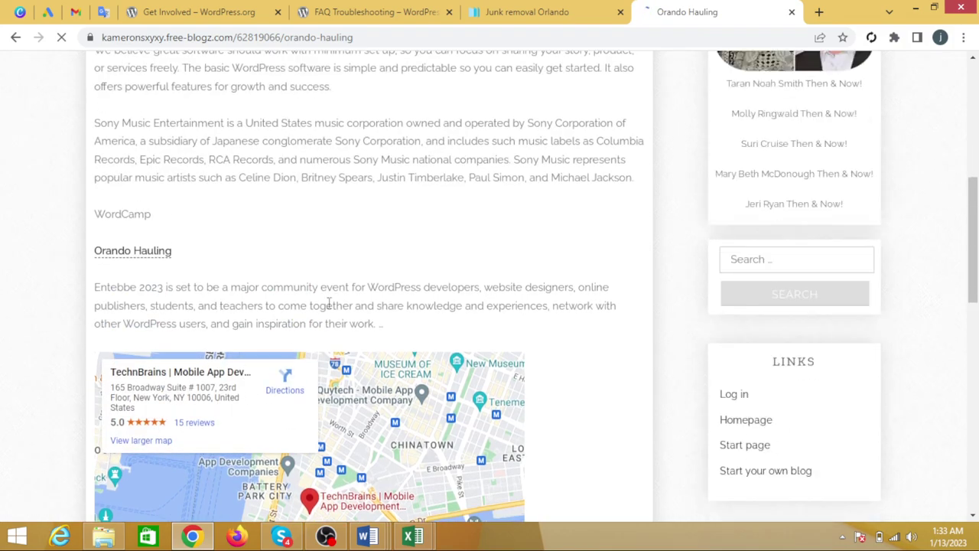
scroll(328, 306, up, 4)
Record the published post's URL in cell C6 of the "imbed site list e" workbook in Excel, and return to site cell A6.
click(401, 37)
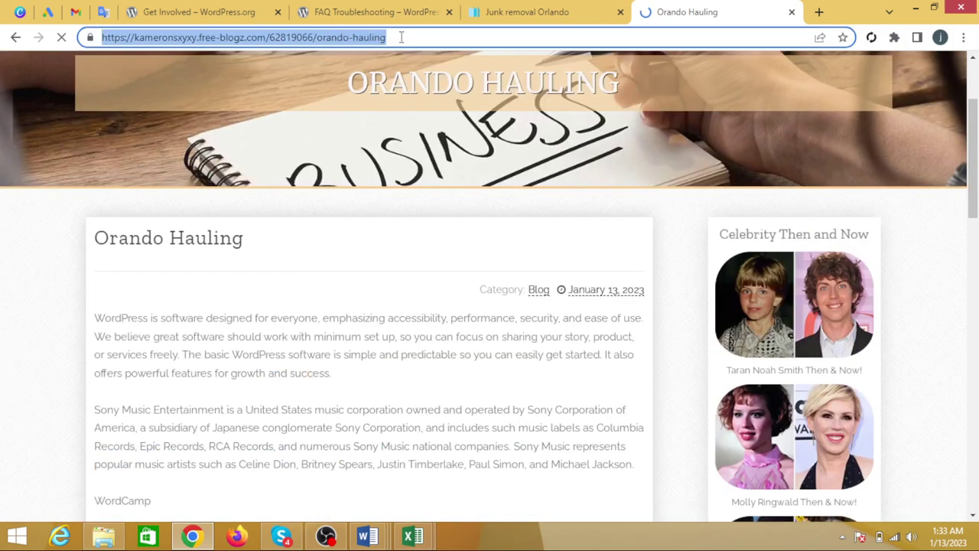
click(413, 535)
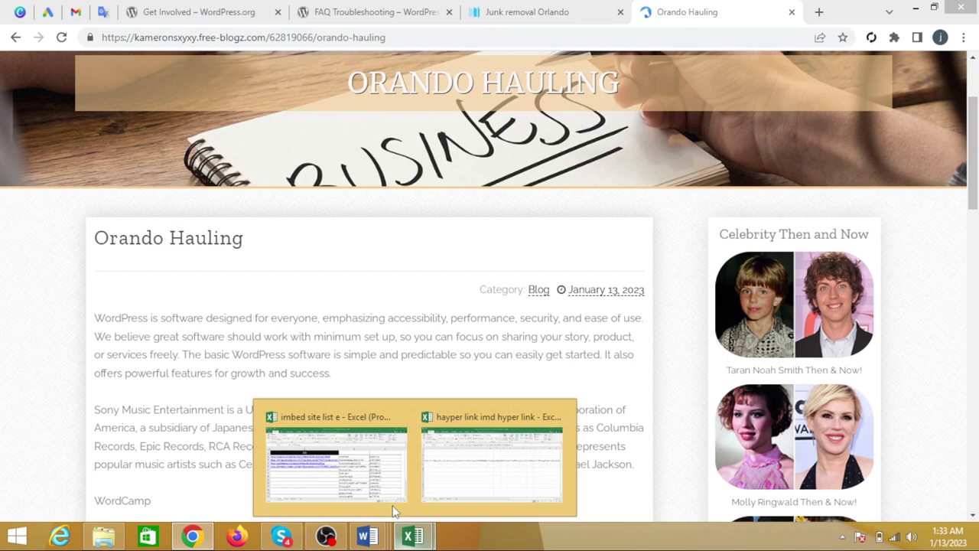
click(319, 478)
click(237, 299)
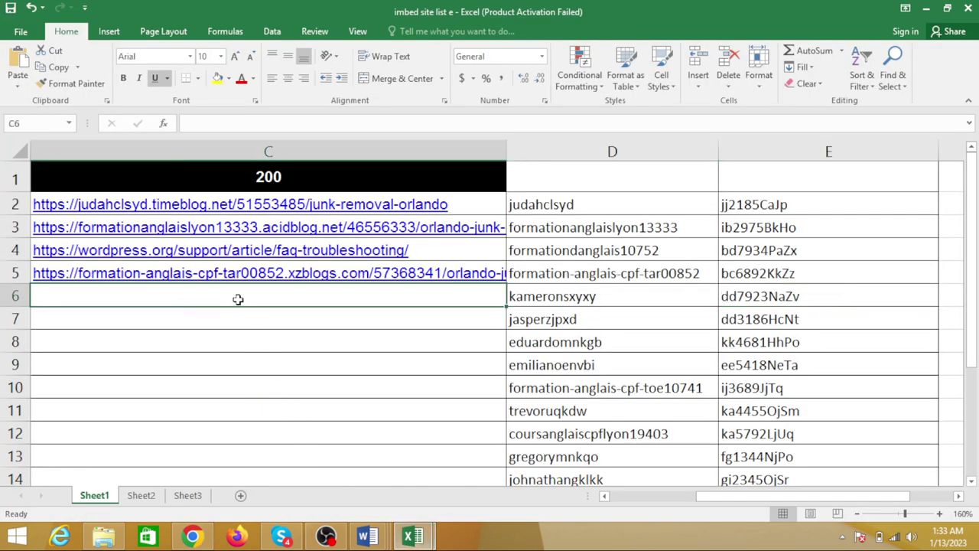
key(ctrl+v)
key(ctrl)
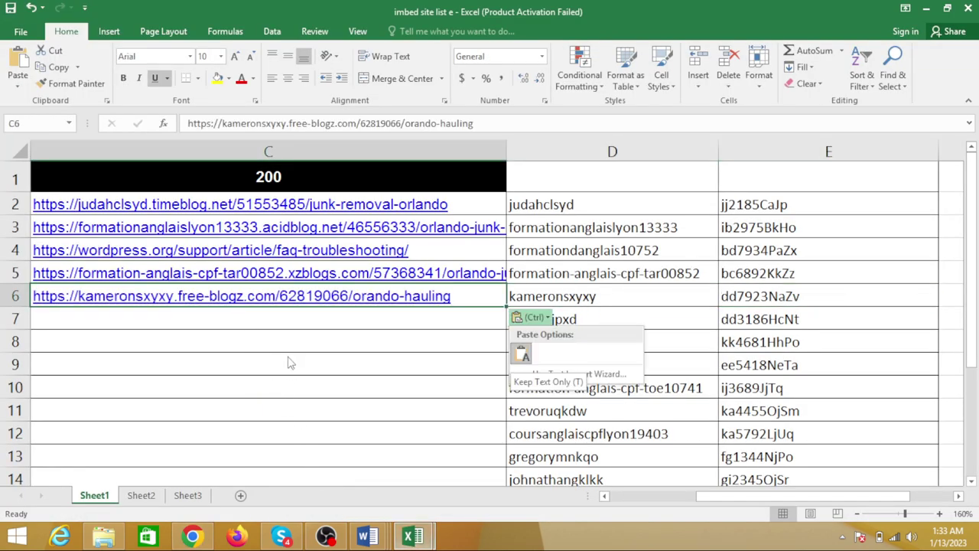
key(Escape)
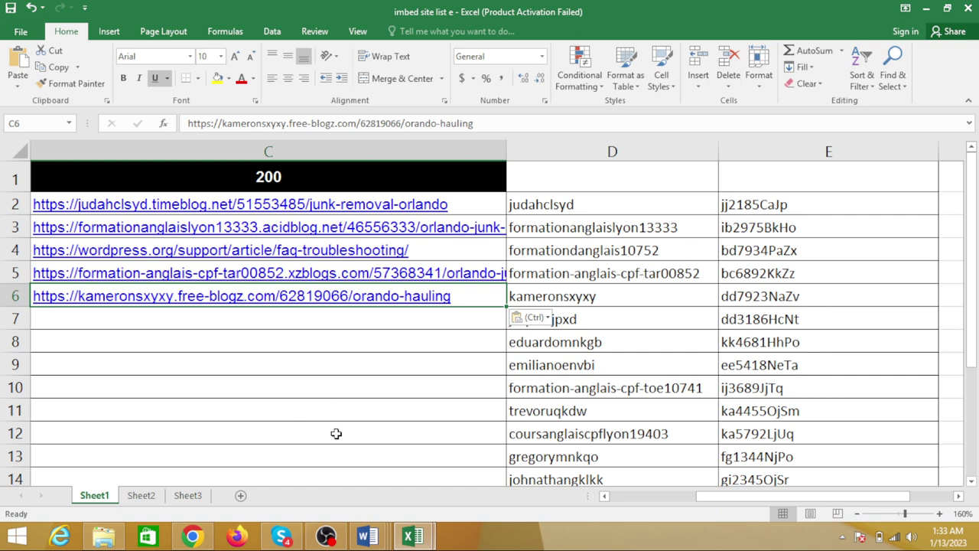
key(Left)
key(Left)
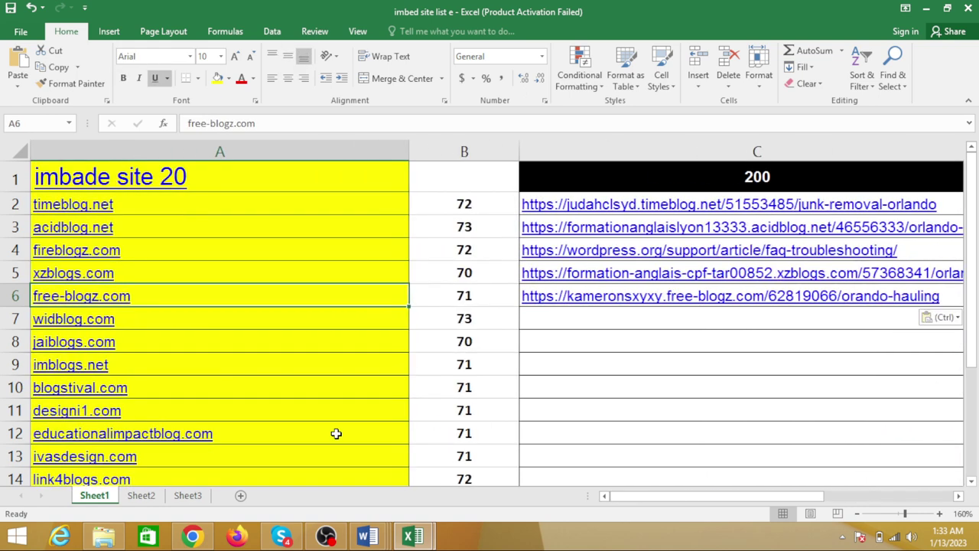